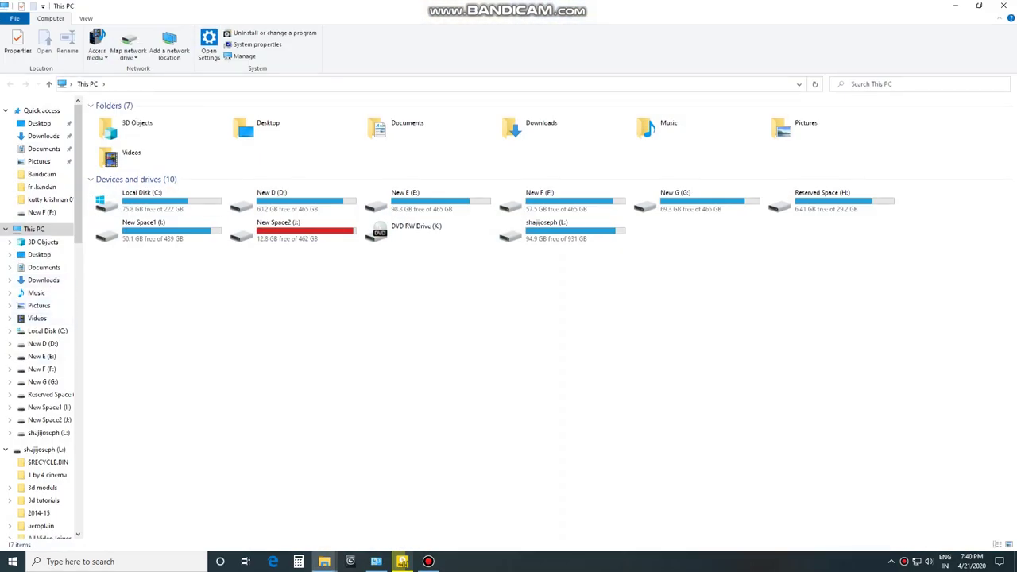
# Step: Open the euw2.14.20a-updater archive in Downloads, run the updater application inside it and dismiss the Start CD Search dialog
pyautogui.click(44, 135)
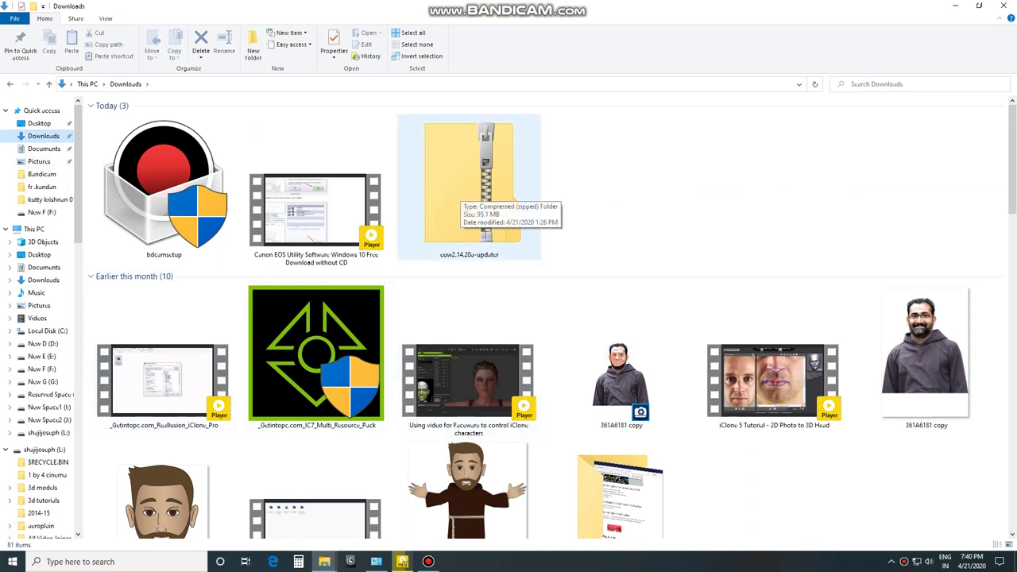
pyautogui.rightClick(461, 193)
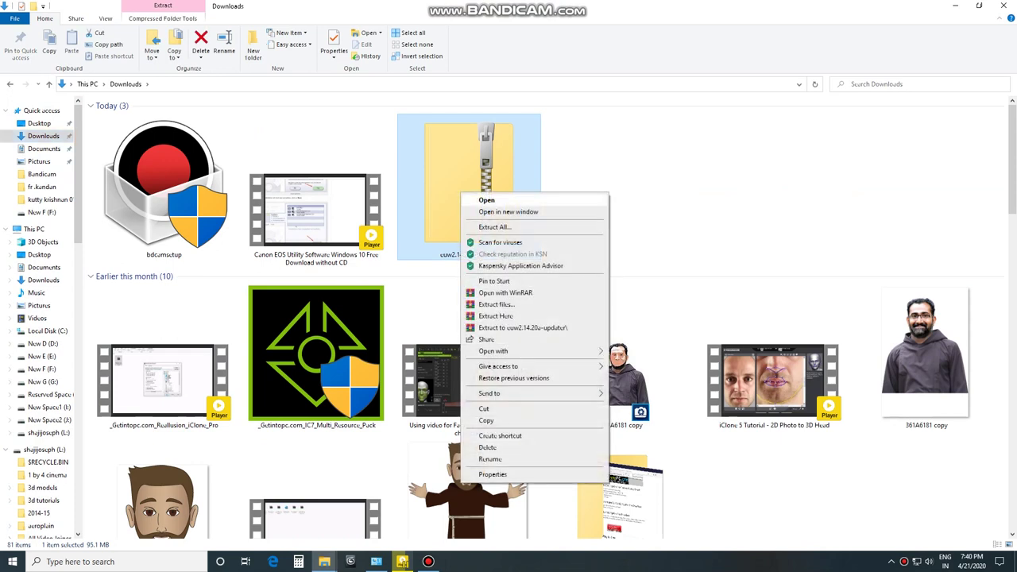
pyautogui.click(487, 200)
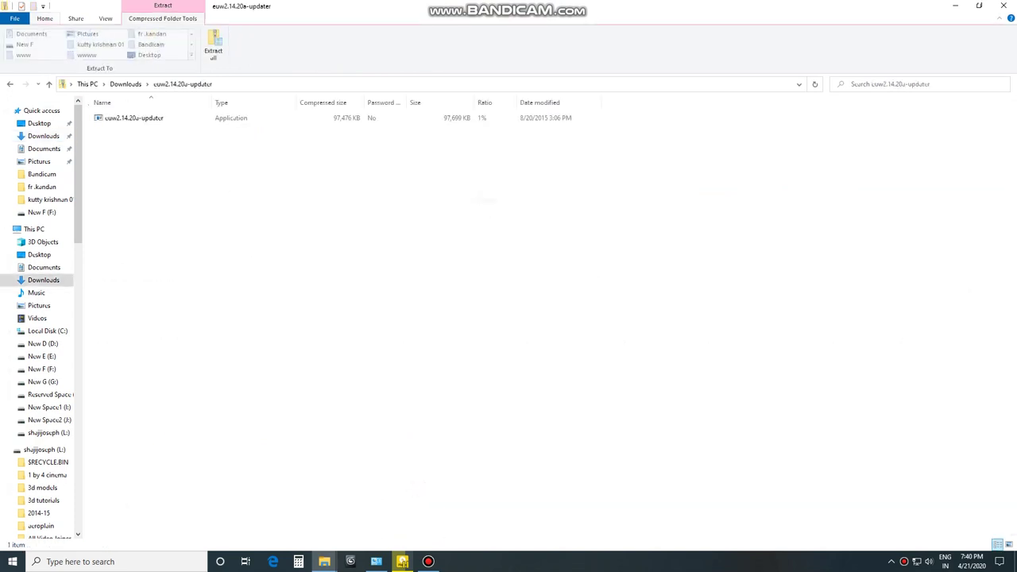
pyautogui.rightClick(141, 120)
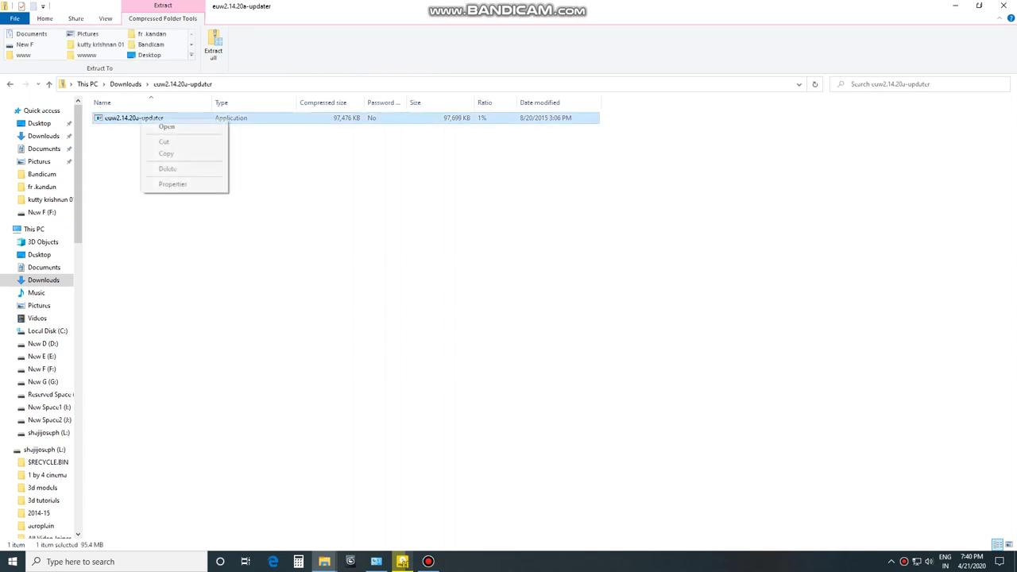
pyautogui.click(166, 126)
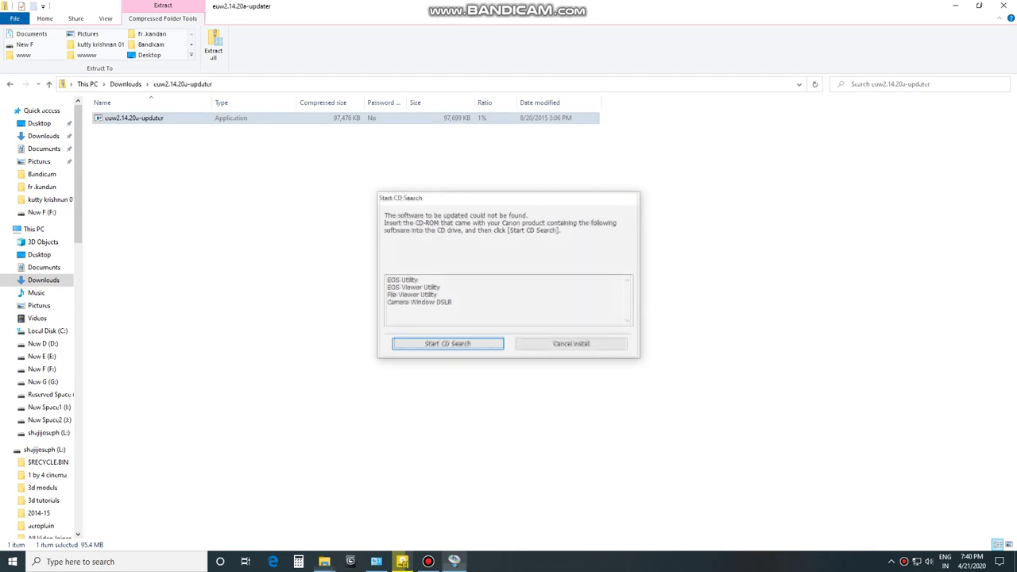
pyautogui.press('Escape')
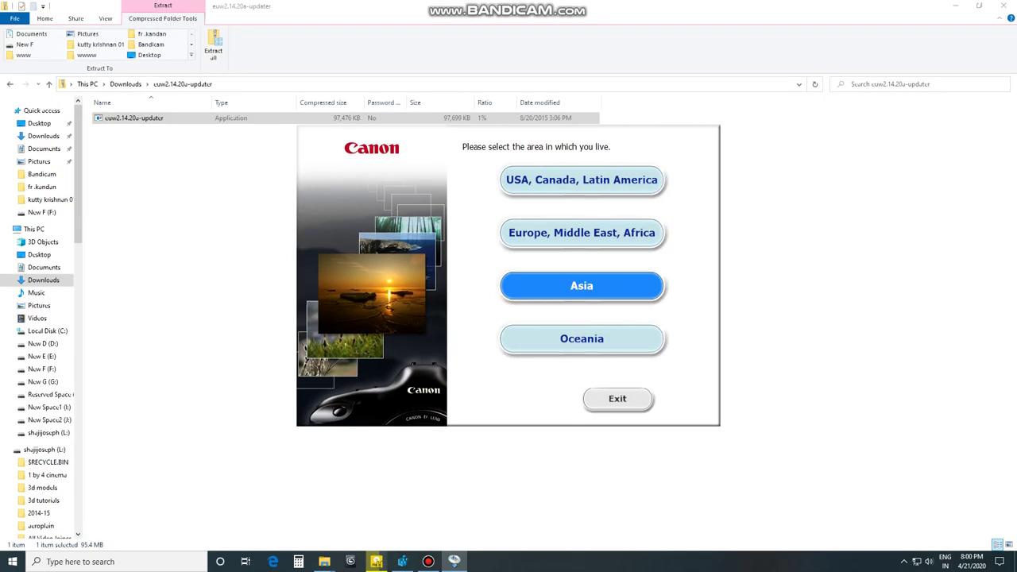
# Step: Choose Asia as the area and India as the country in the Canon installer and continue to the software confirmation
pyautogui.click(582, 285)
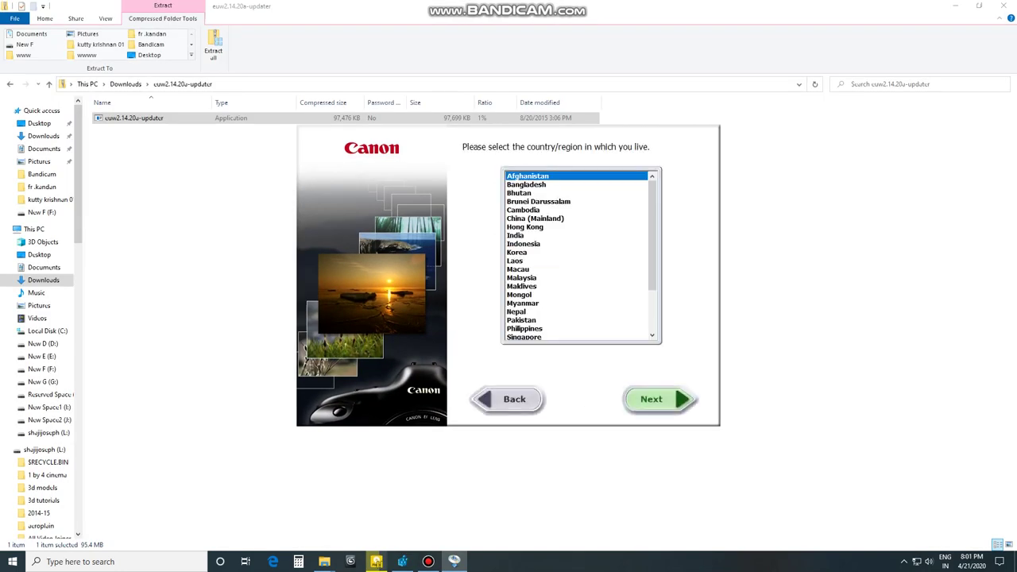
pyautogui.scroll(-2, 577, 255)
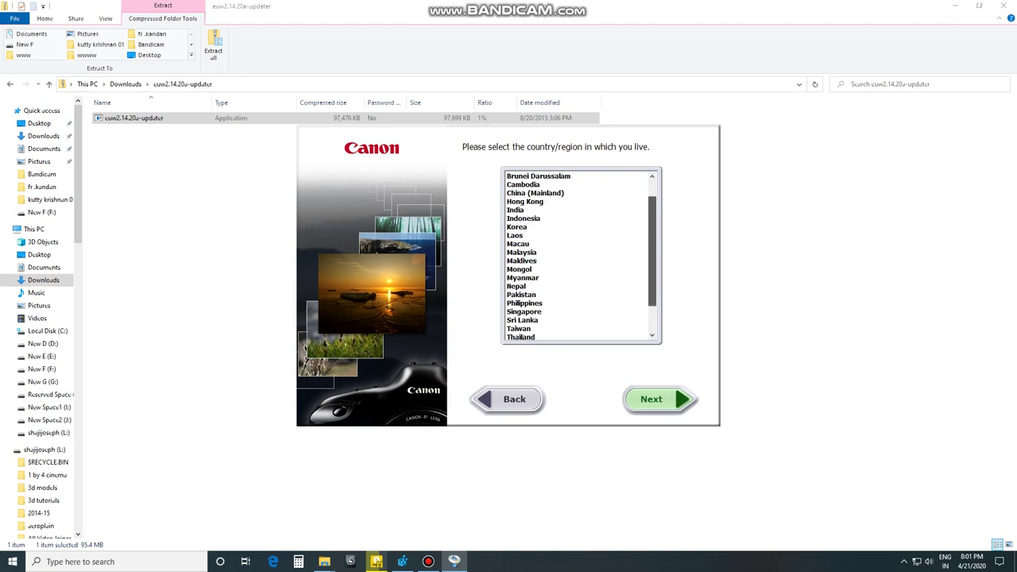
pyautogui.scroll(-1, 577, 255)
pyautogui.scroll(2, 577, 255)
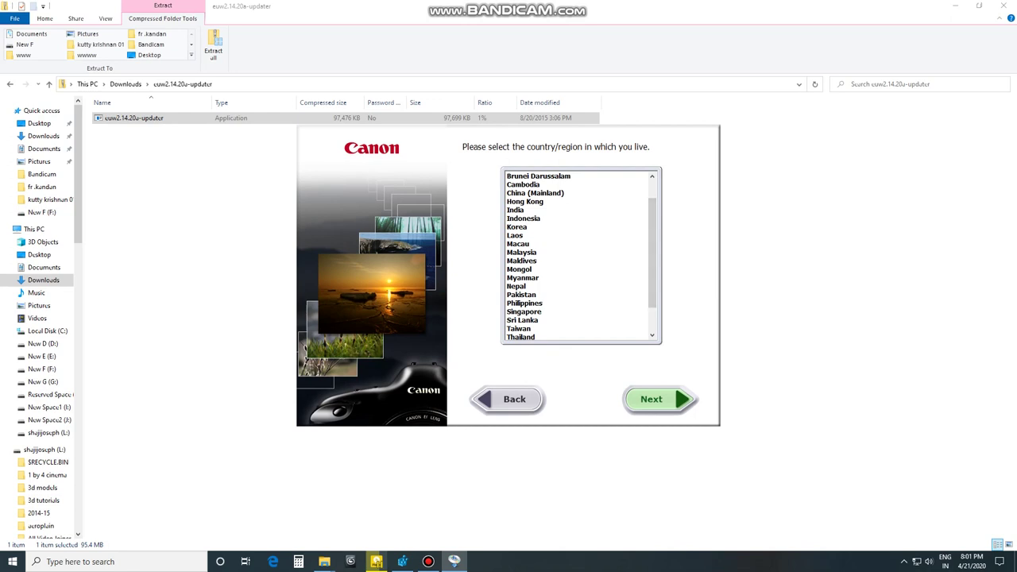
pyautogui.click(524, 210)
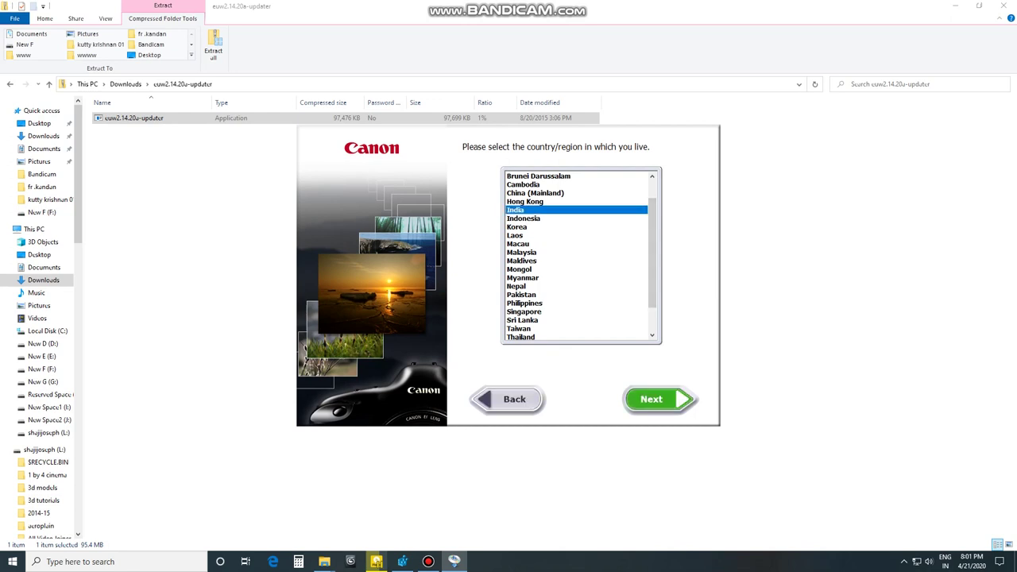
pyautogui.press('Return')
pyautogui.press('Return')
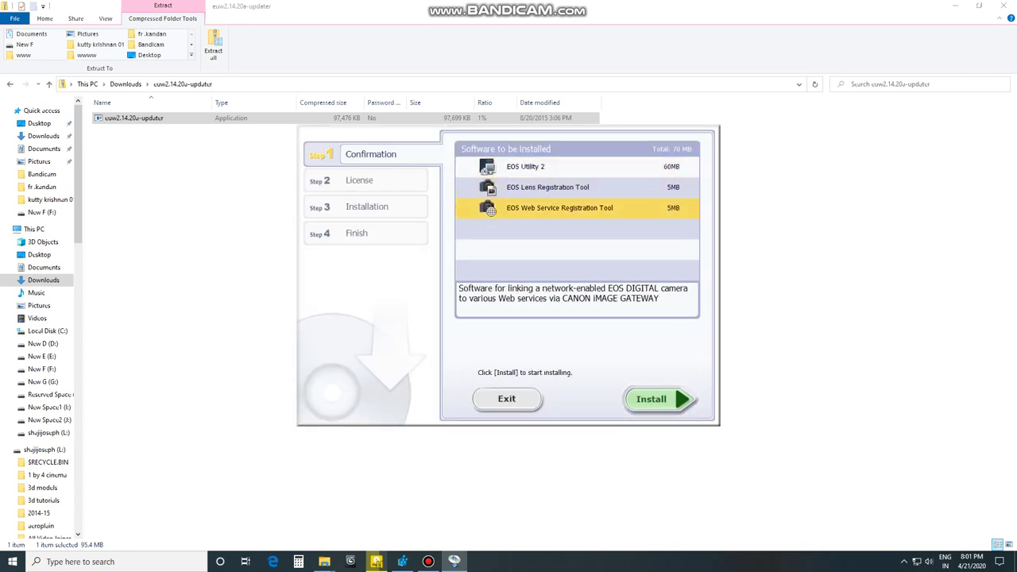
# Step: Install EOS Utility 2 and the two registration tools, accept the License Agreement and finish the installer
pyautogui.press('Return')
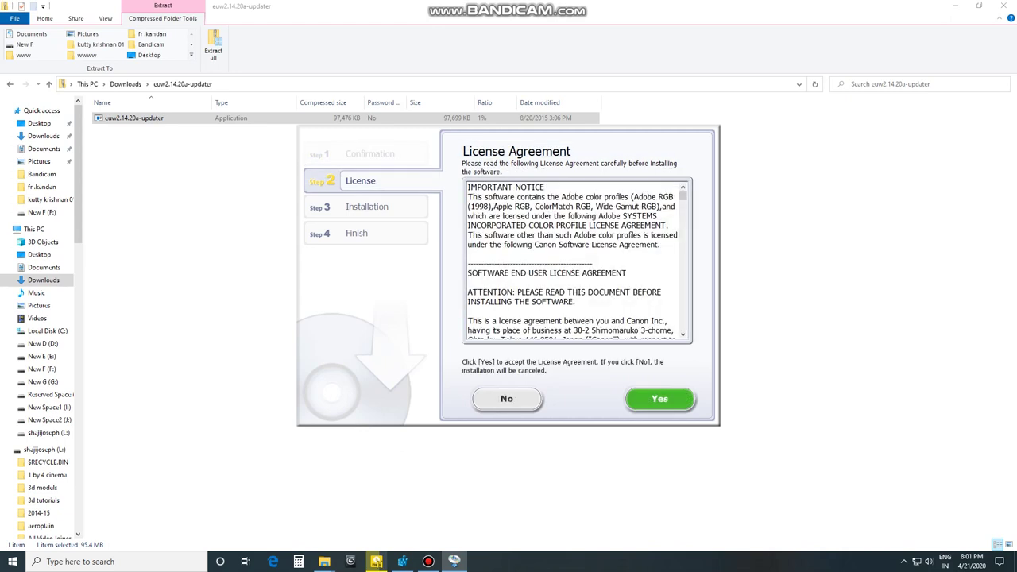
pyautogui.press('Return')
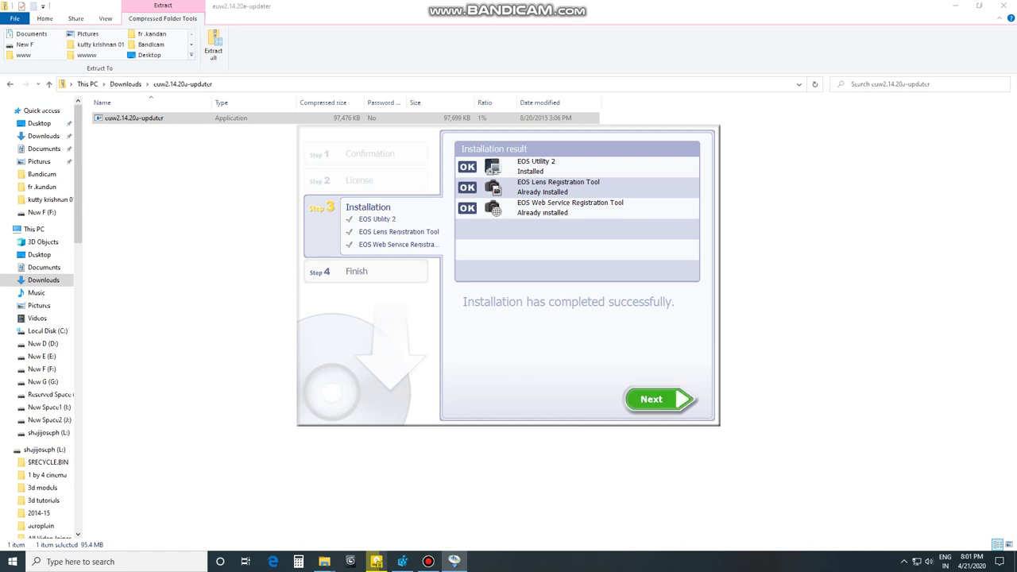
pyautogui.press('Return')
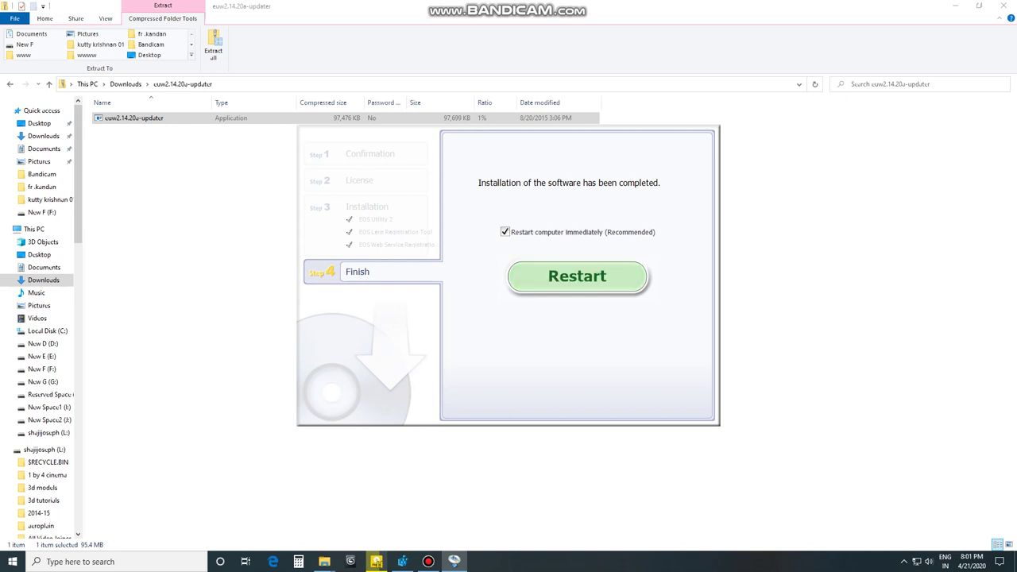
pyautogui.press('space')
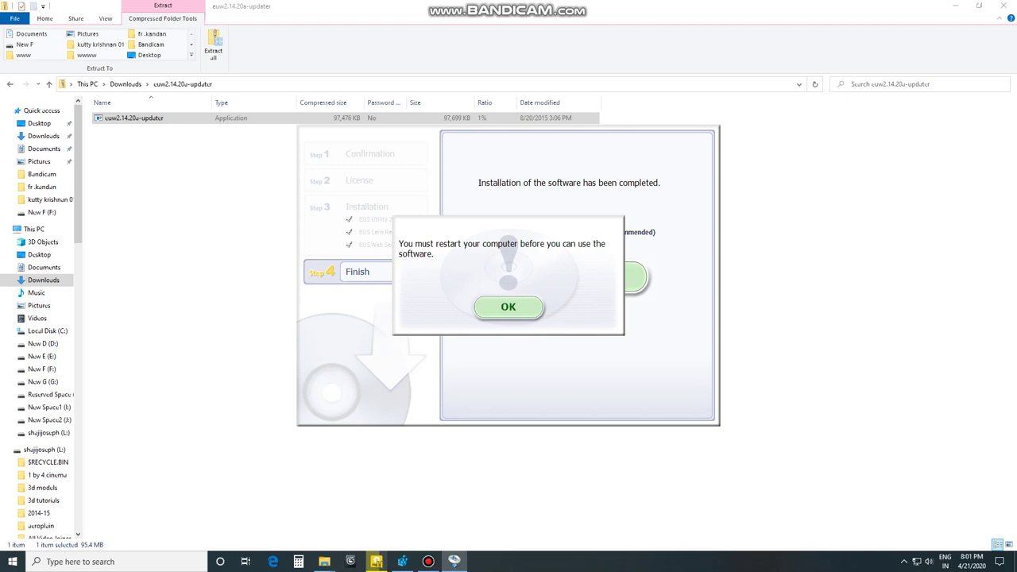
pyautogui.press('space')
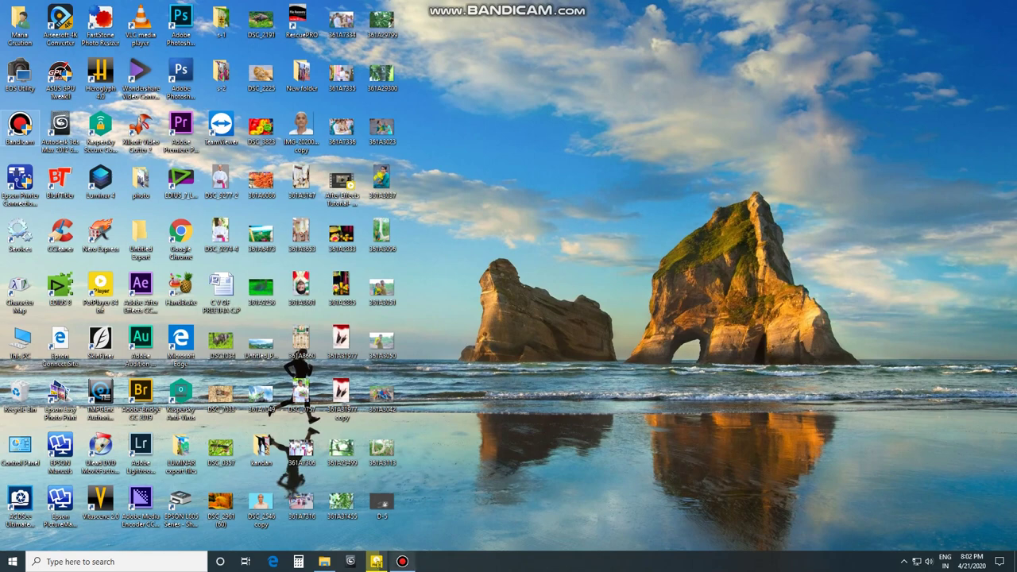
# Step: Open Camera settings/Remote shooting in EOS Utility for the connected EOS 5D Mark III
pyautogui.moveTo(402, 561)
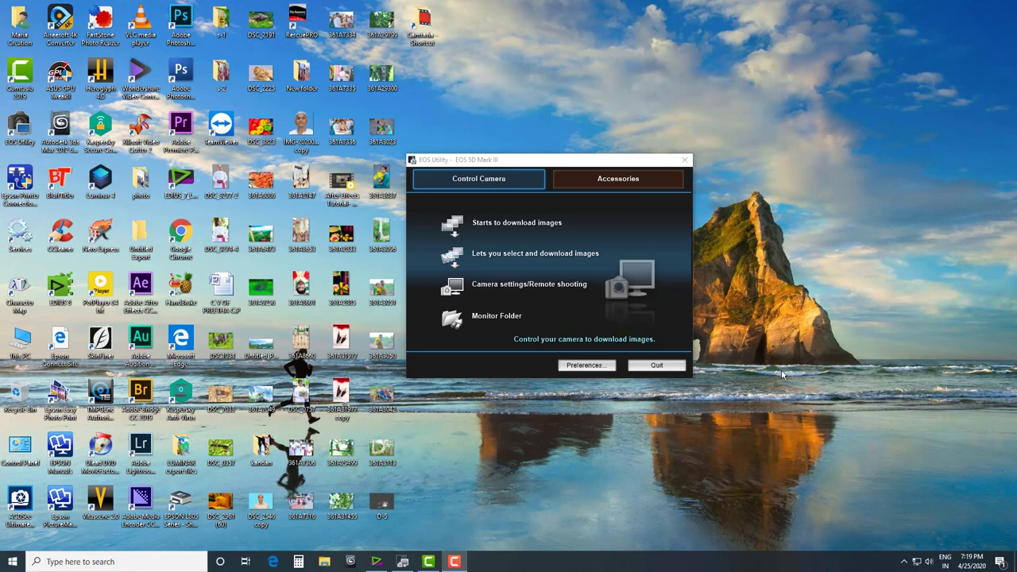
pyautogui.click(533, 288)
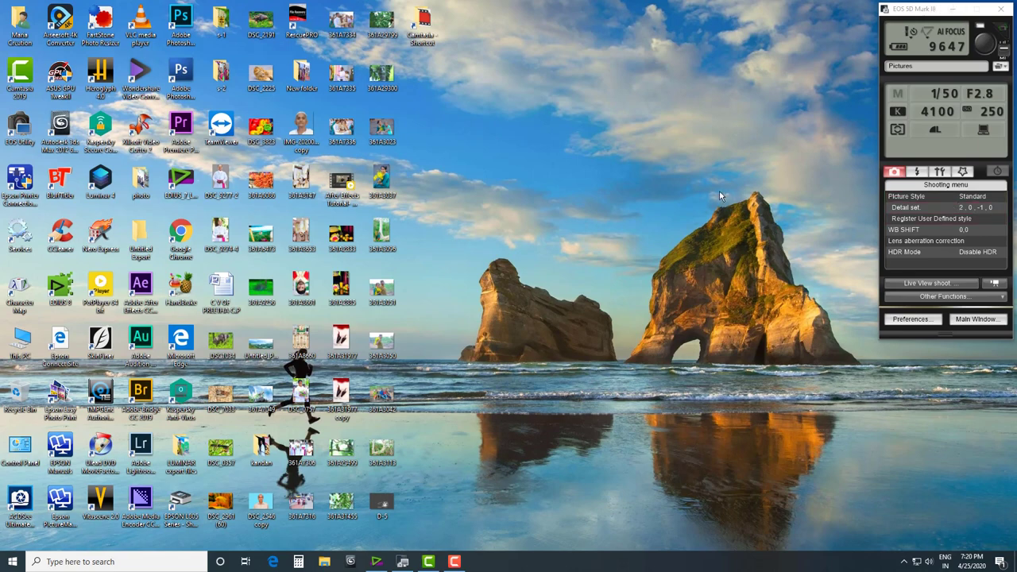
# Step: Try faster shutter speeds up to 1/125 and set the shutter speed back to 1/50
pyautogui.click(944, 94)
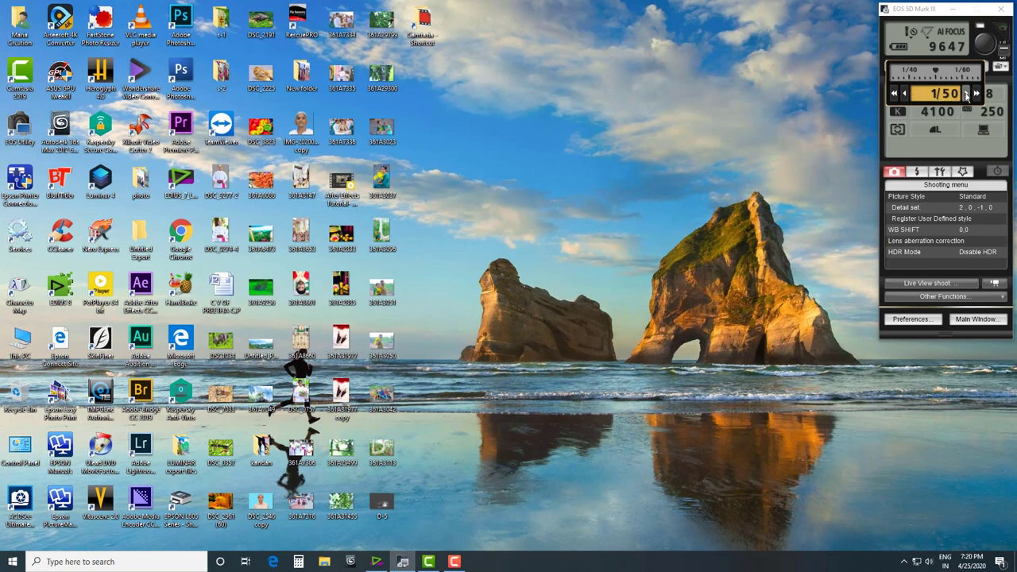
pyautogui.click(966, 95)
pyautogui.click(966, 94)
pyautogui.click(966, 95)
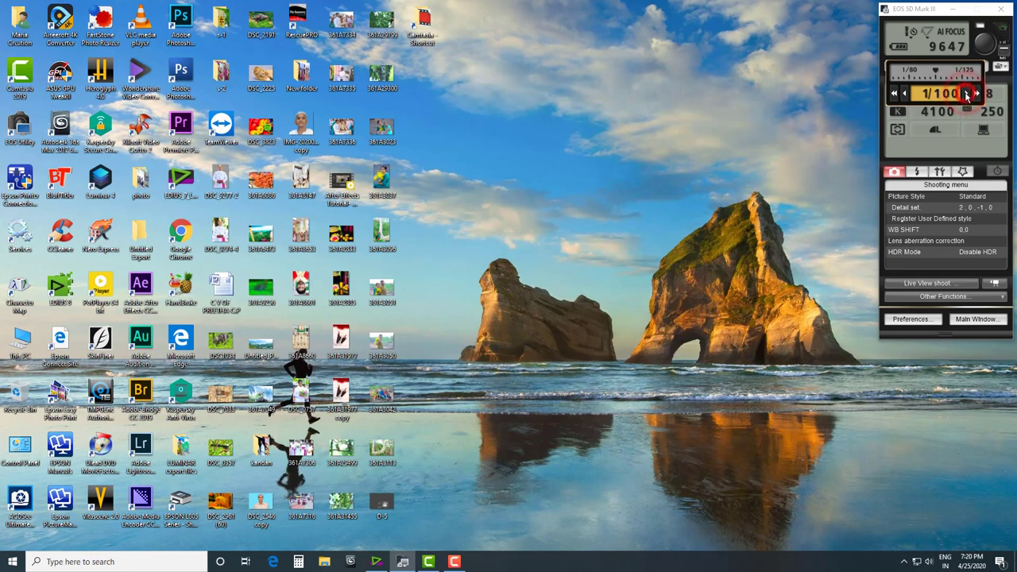
pyautogui.click(966, 94)
pyautogui.click(905, 95)
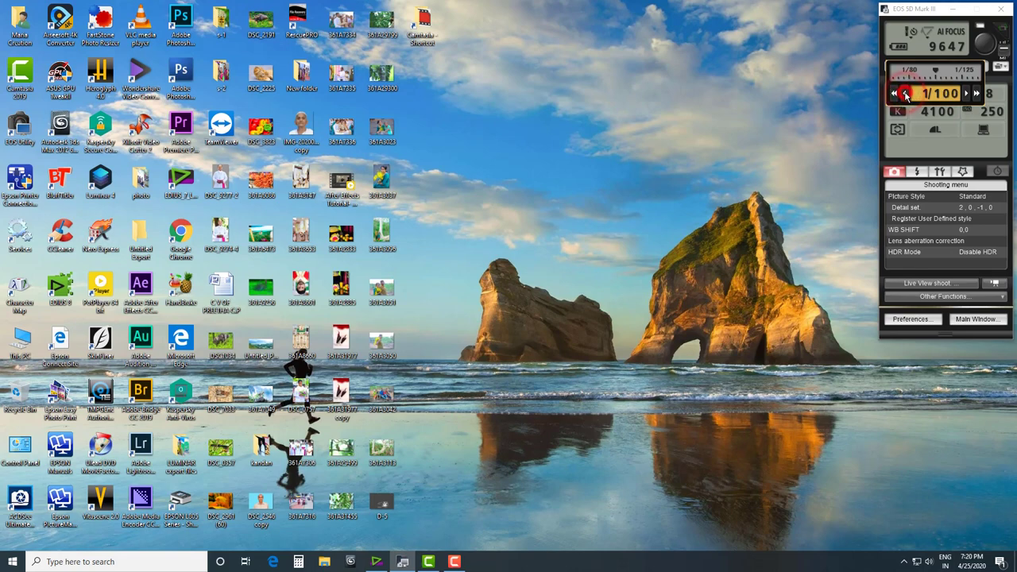
pyautogui.click(905, 94)
pyautogui.click(905, 95)
pyautogui.click(905, 94)
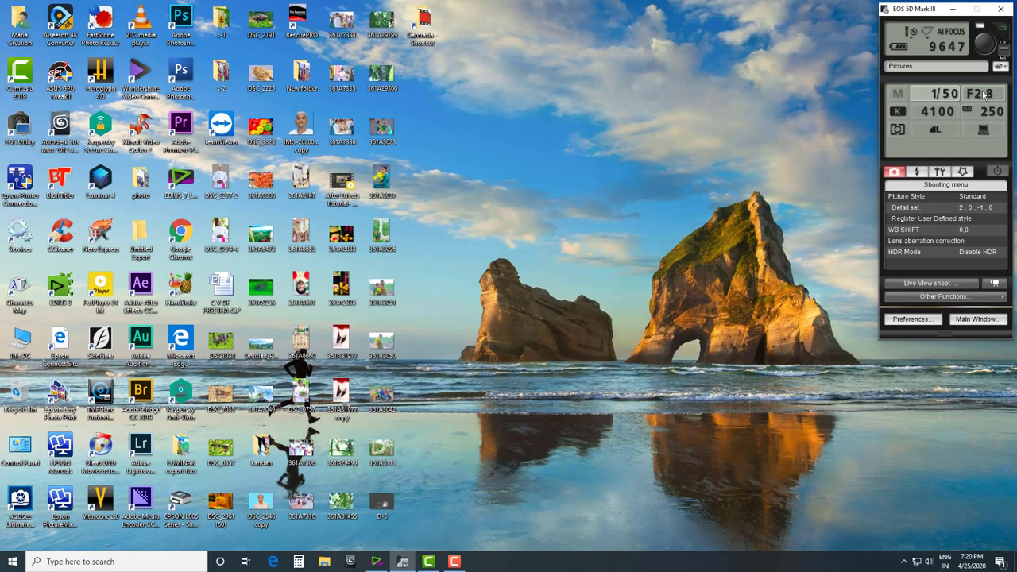
# Step: Step the aperture up a few stops and back down, leaving it set to F2.5
pyautogui.click(986, 95)
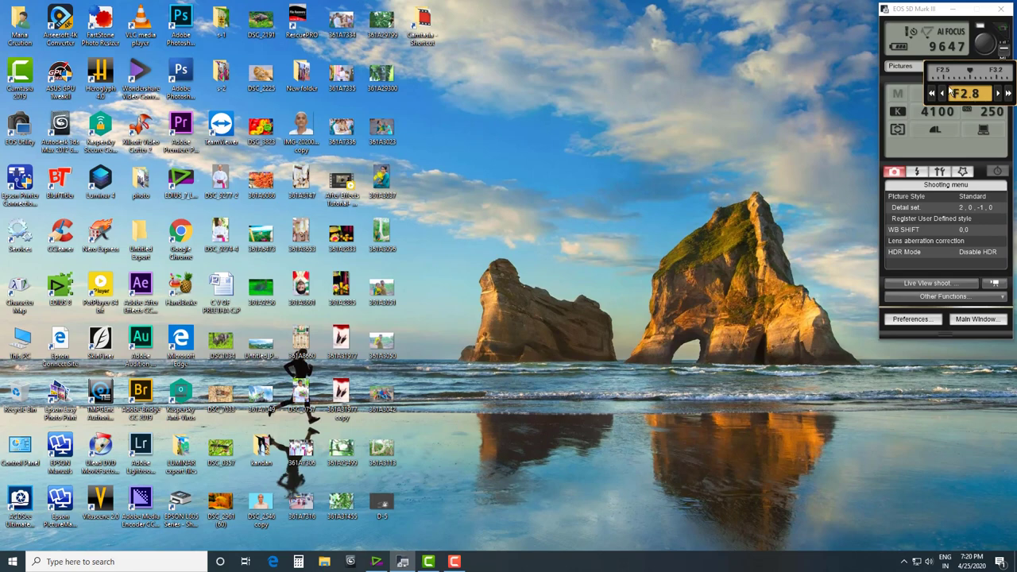
pyautogui.click(999, 94)
pyautogui.click(999, 95)
pyautogui.click(999, 94)
pyautogui.click(943, 95)
pyautogui.click(942, 94)
pyautogui.click(942, 95)
pyautogui.click(943, 94)
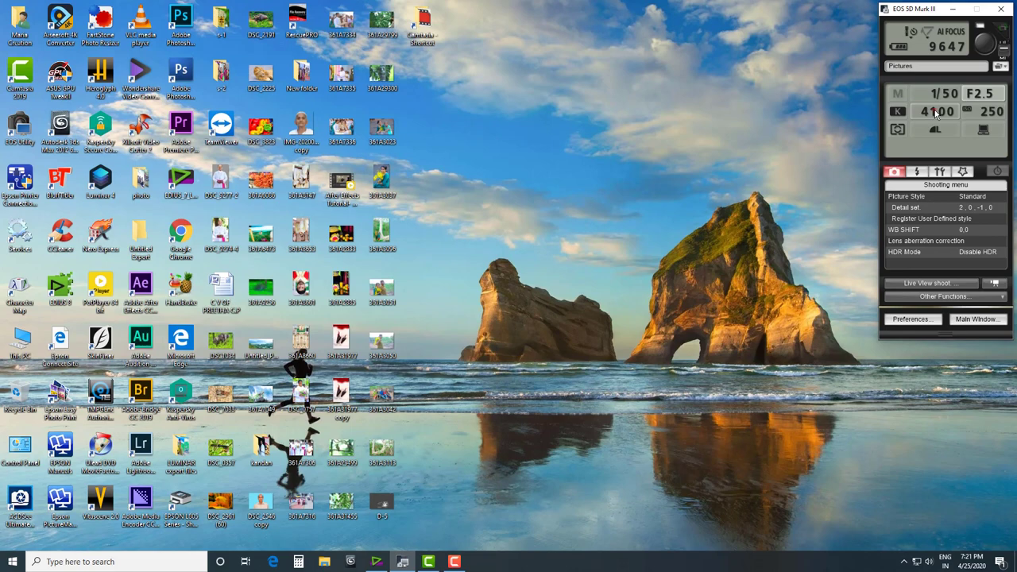
# Step: Raise the white balance color temperature beyond 4400 K and return it to 4100 K
pyautogui.click(936, 112)
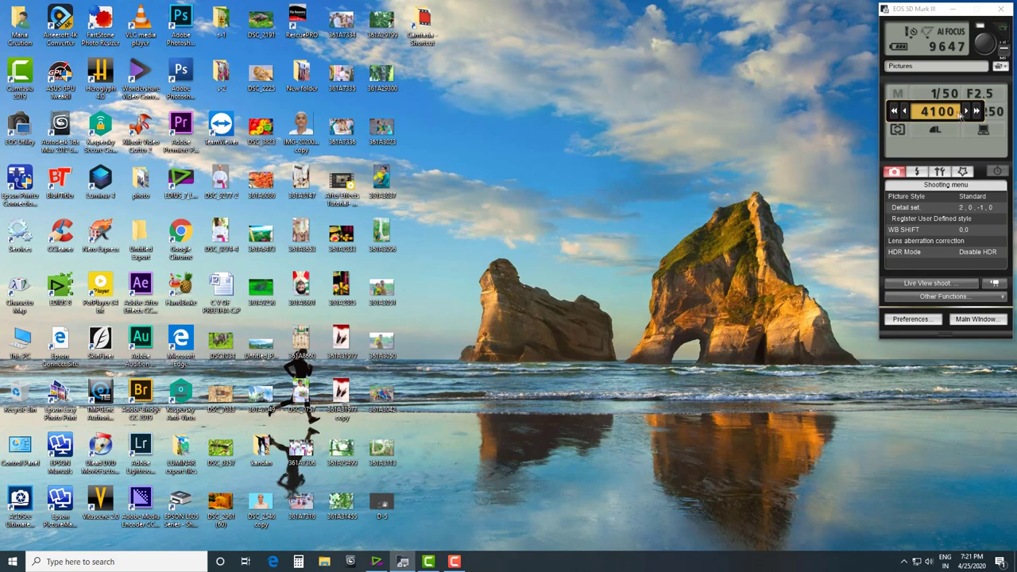
pyautogui.click(967, 113)
pyautogui.click(967, 113)
pyautogui.click(967, 113)
pyautogui.click(967, 113)
pyautogui.click(966, 113)
pyautogui.click(904, 116)
pyautogui.click(904, 115)
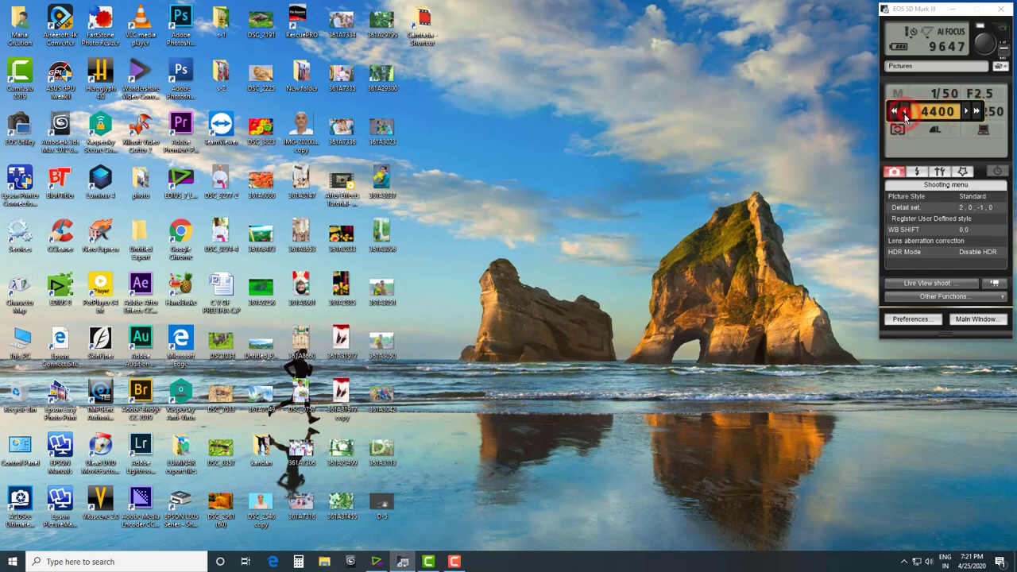
pyautogui.click(904, 115)
pyautogui.click(904, 115)
pyautogui.click(904, 115)
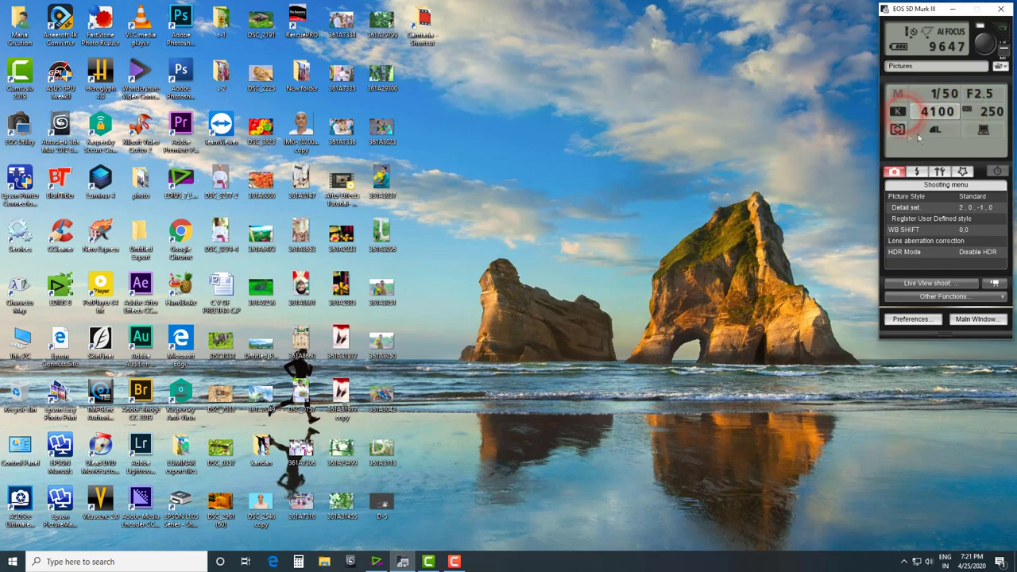
# Step: Step the ISO up and back down, leaving it set to 200
pyautogui.click(989, 114)
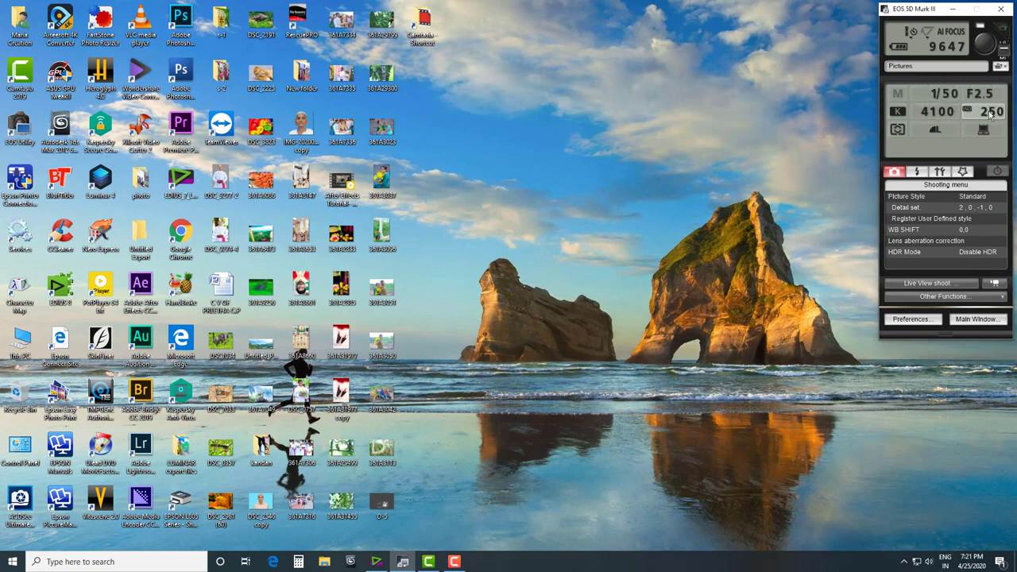
pyautogui.click(989, 114)
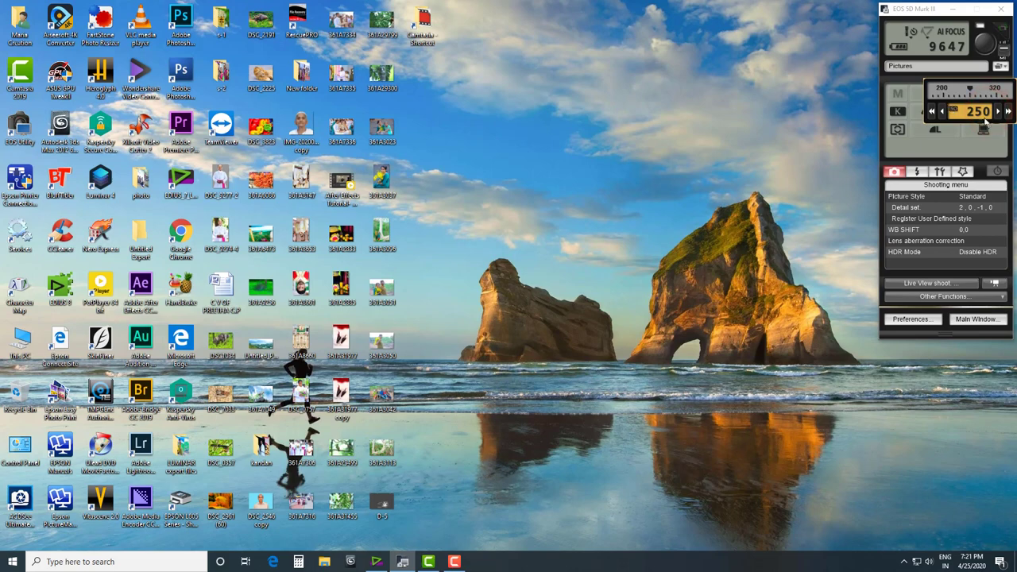
pyautogui.click(998, 113)
pyautogui.click(998, 113)
pyautogui.click(998, 113)
pyautogui.click(944, 113)
pyautogui.click(943, 113)
pyautogui.click(944, 113)
pyautogui.click(944, 113)
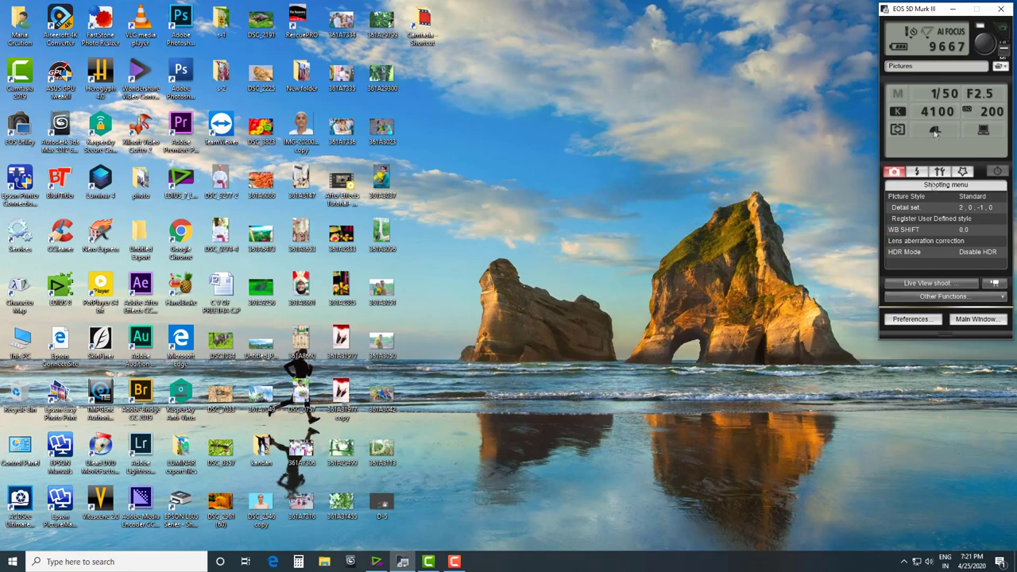
# Step: Open the Remote Live View window and raise the camera's ISO to 1600
pyautogui.click(954, 285)
pyautogui.click(937, 285)
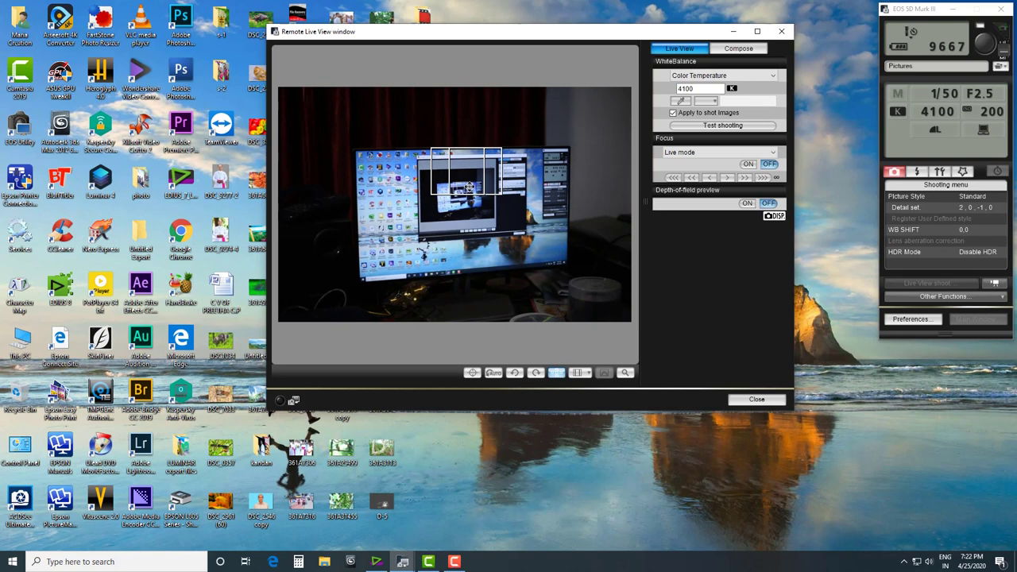
pyautogui.click(985, 112)
pyautogui.click(998, 112)
pyautogui.click(999, 112)
pyautogui.click(1000, 112)
pyautogui.click(999, 112)
pyautogui.click(999, 112)
pyautogui.click(1000, 112)
pyautogui.click(1000, 112)
pyautogui.click(999, 112)
pyautogui.click(999, 112)
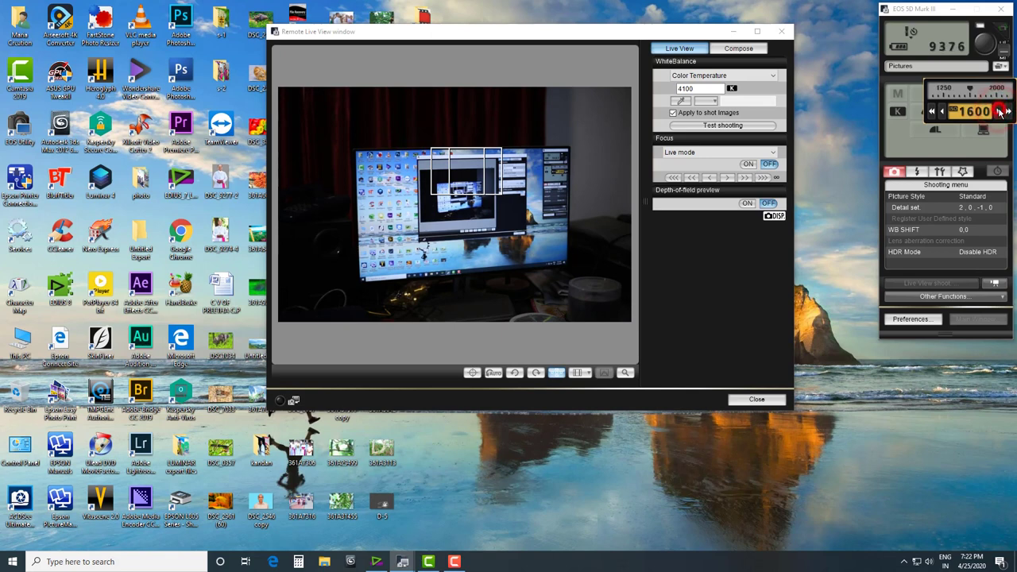
pyautogui.click(962, 112)
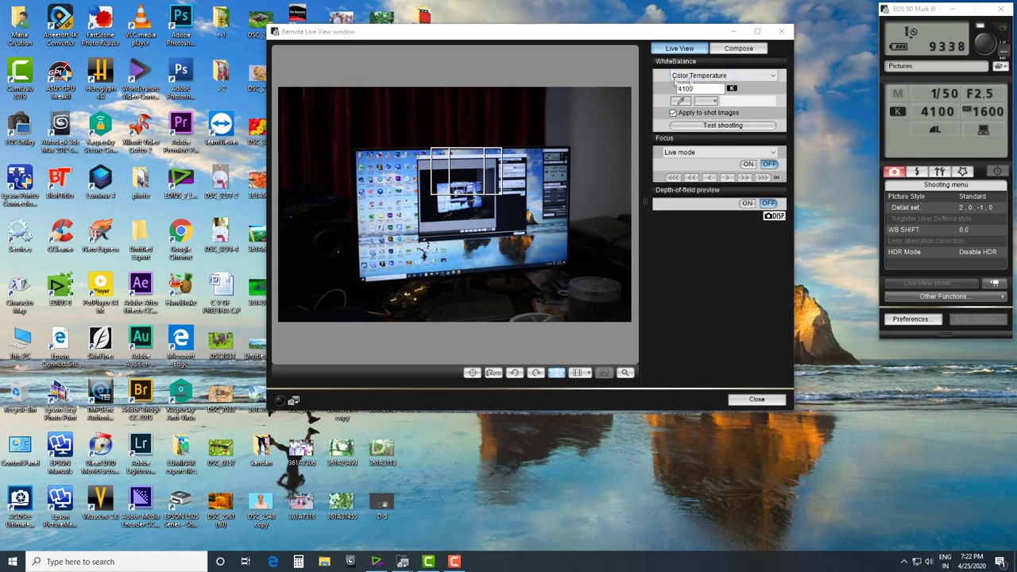
# Step: Try the Auto white balance in the Remote Live View window and change it to Daylight
pyautogui.click(775, 76)
pyautogui.click(715, 88)
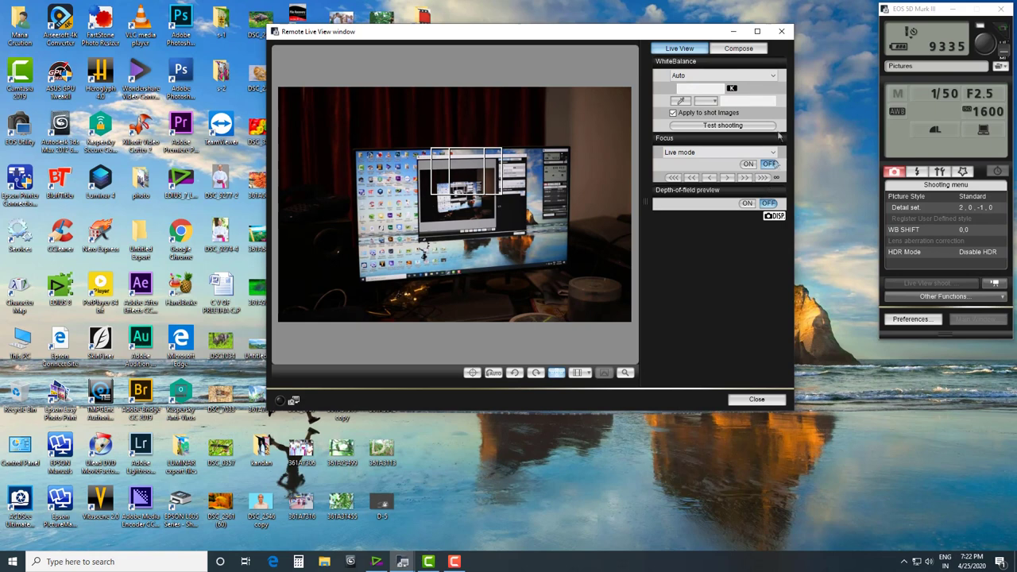
pyautogui.click(775, 77)
pyautogui.click(708, 96)
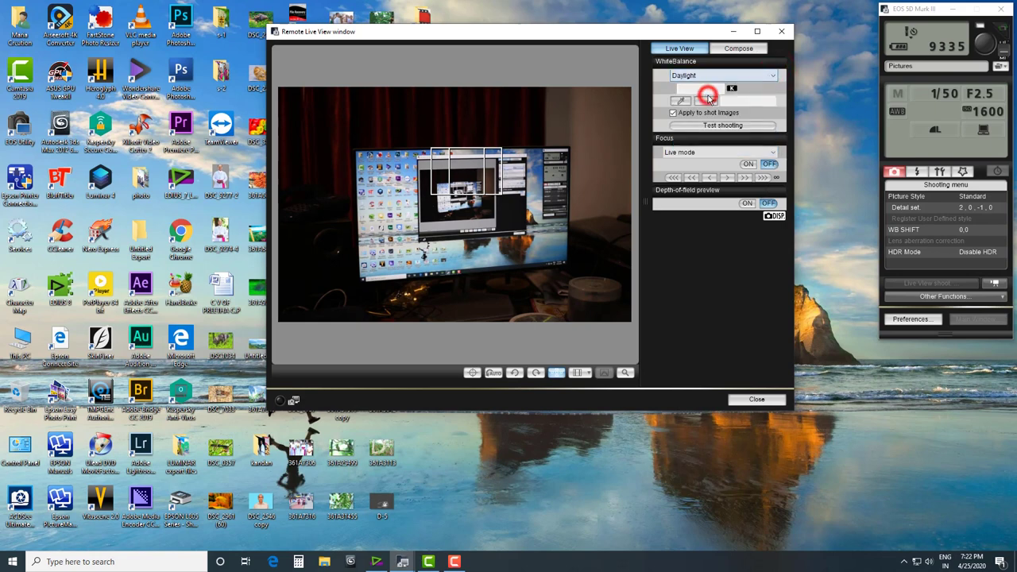
# Step: Try the Shade, Cloudy and Tungsten white balance presets one after another in the Remote Live View window
pyautogui.click(768, 75)
pyautogui.click(703, 102)
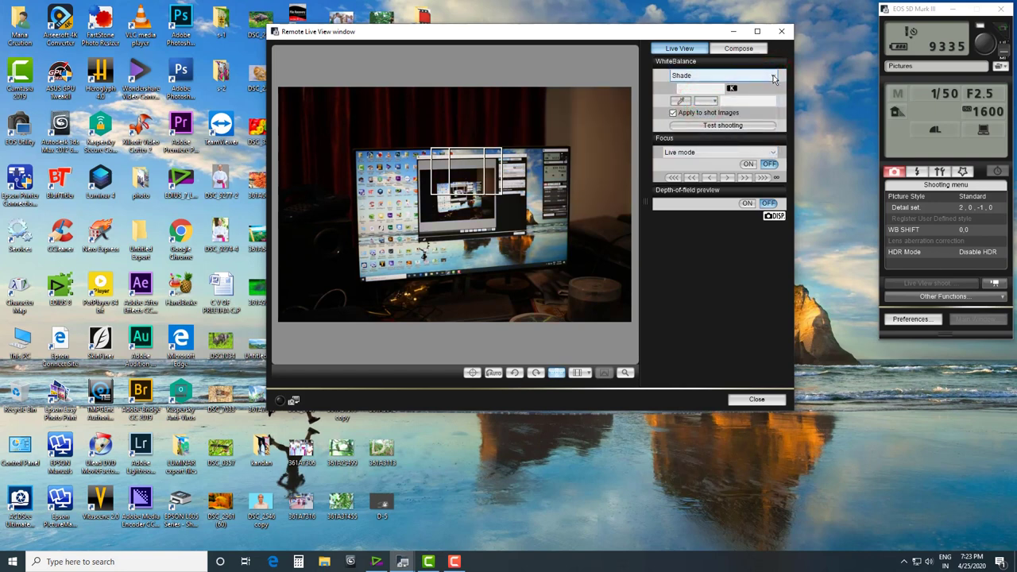
pyautogui.click(773, 76)
pyautogui.click(713, 110)
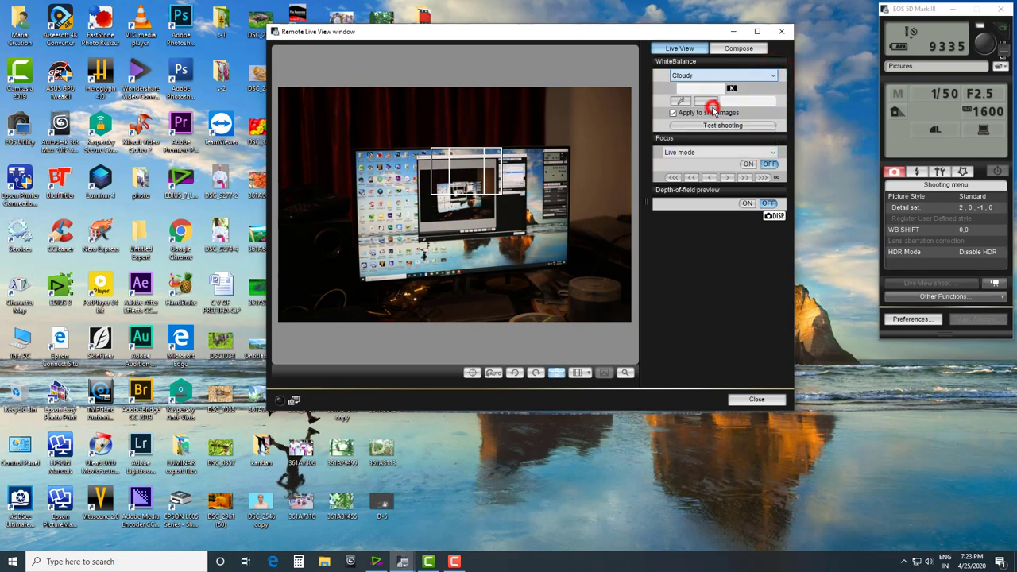
pyautogui.click(775, 77)
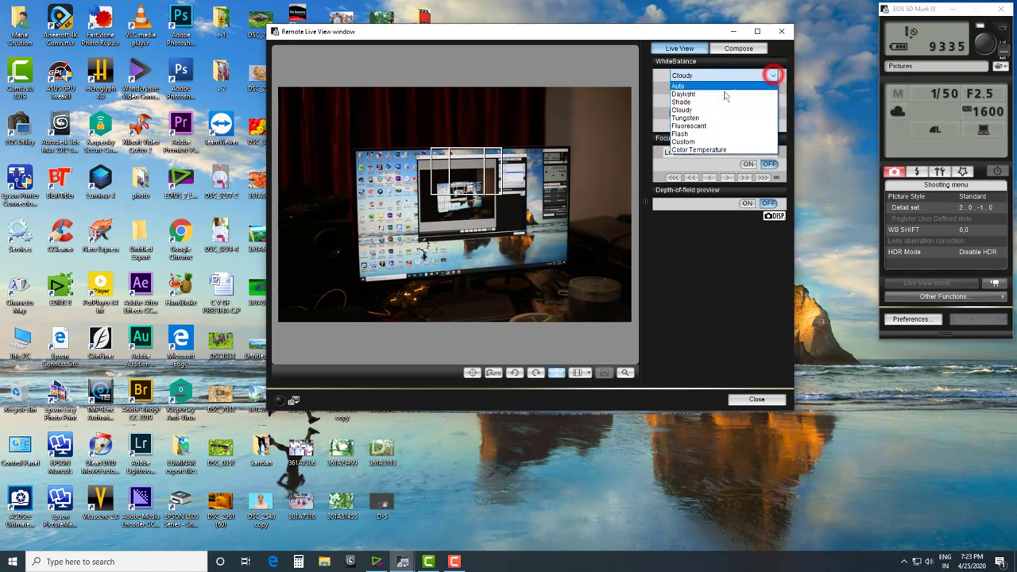
pyautogui.click(704, 119)
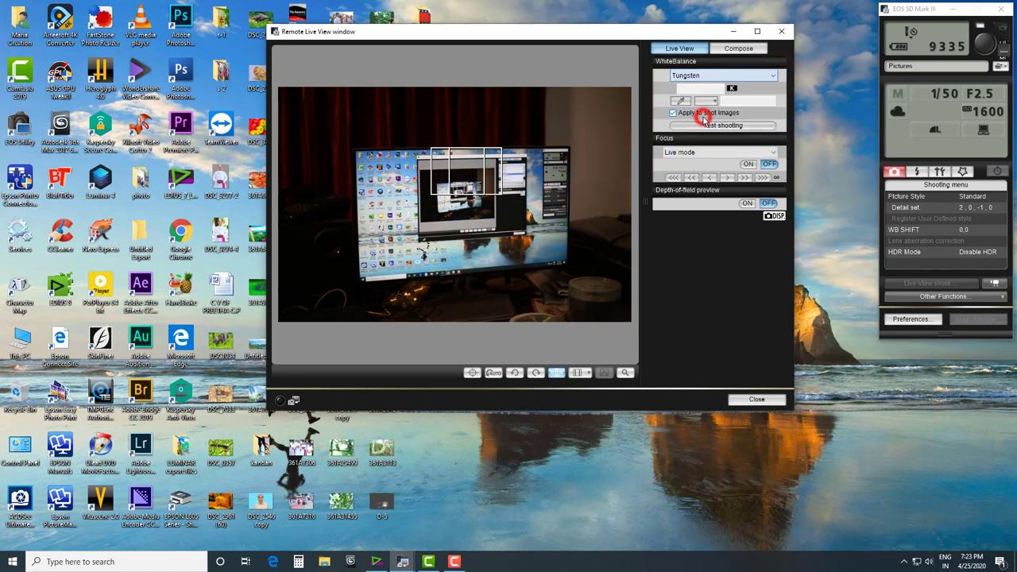
# Step: Try the Fluorescent, Flash and Custom white balance presets, and set the white balance to Color Temperature
pyautogui.click(774, 77)
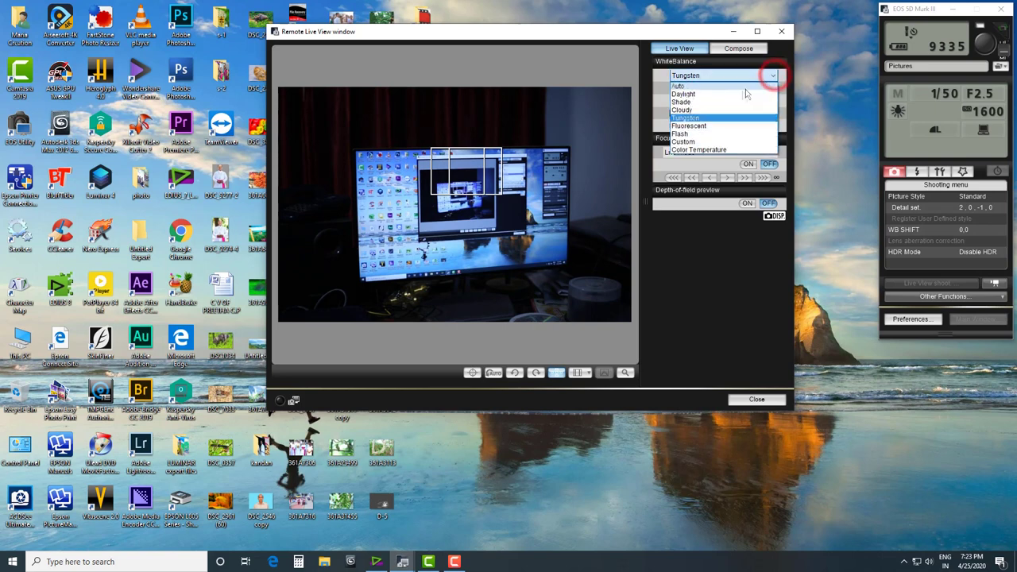
pyautogui.click(717, 130)
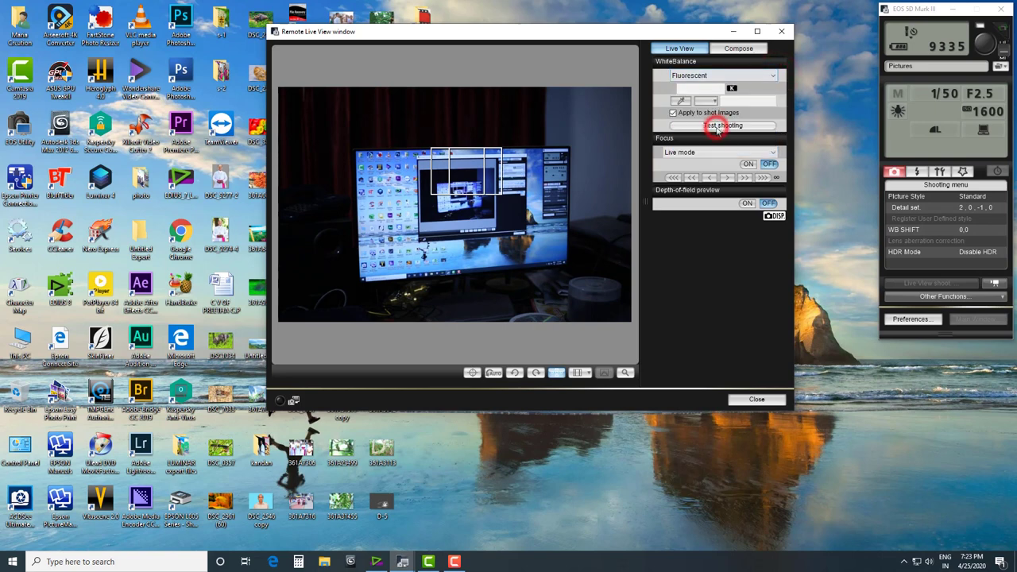
pyautogui.click(775, 77)
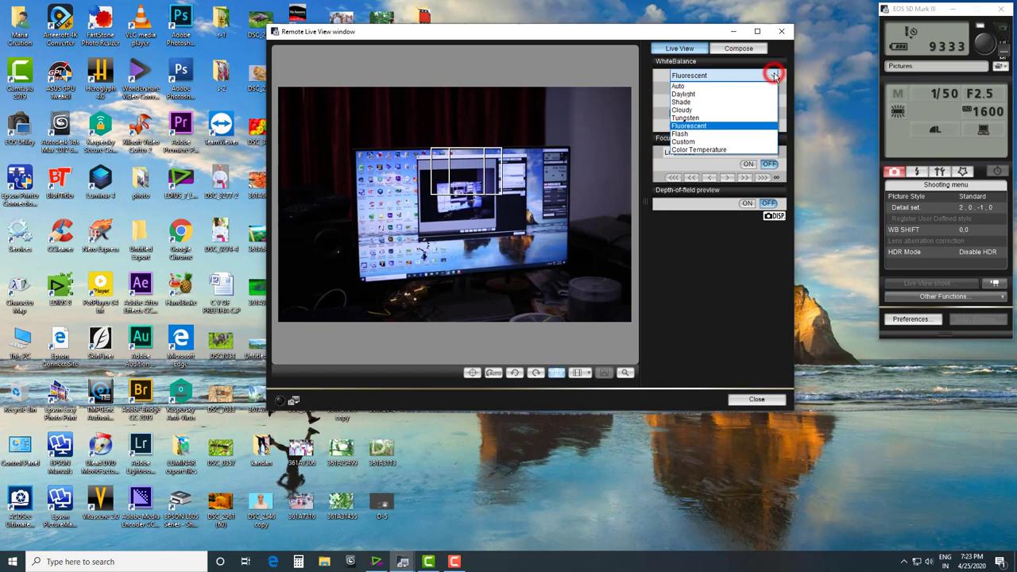
pyautogui.click(677, 139)
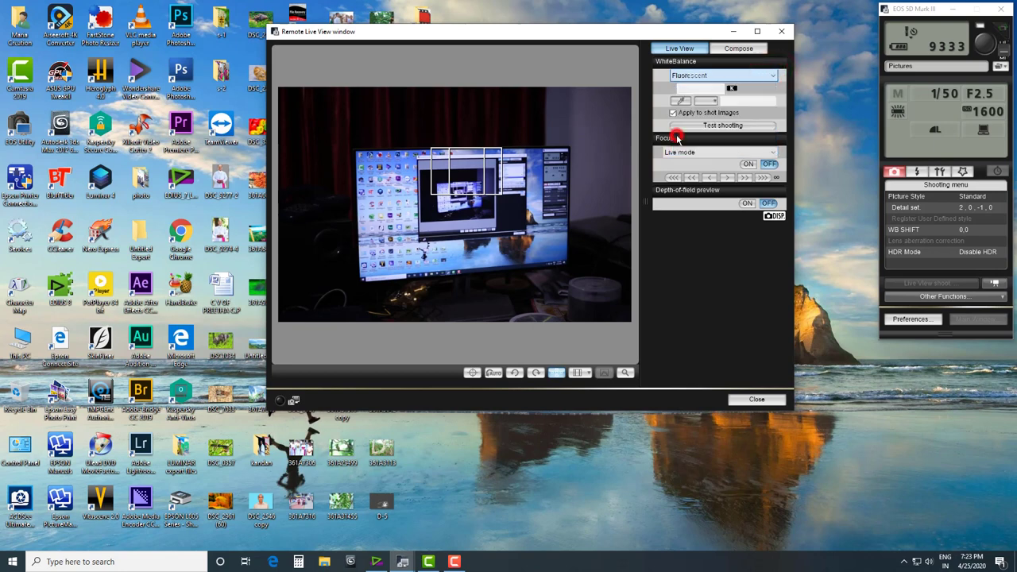
pyautogui.click(768, 76)
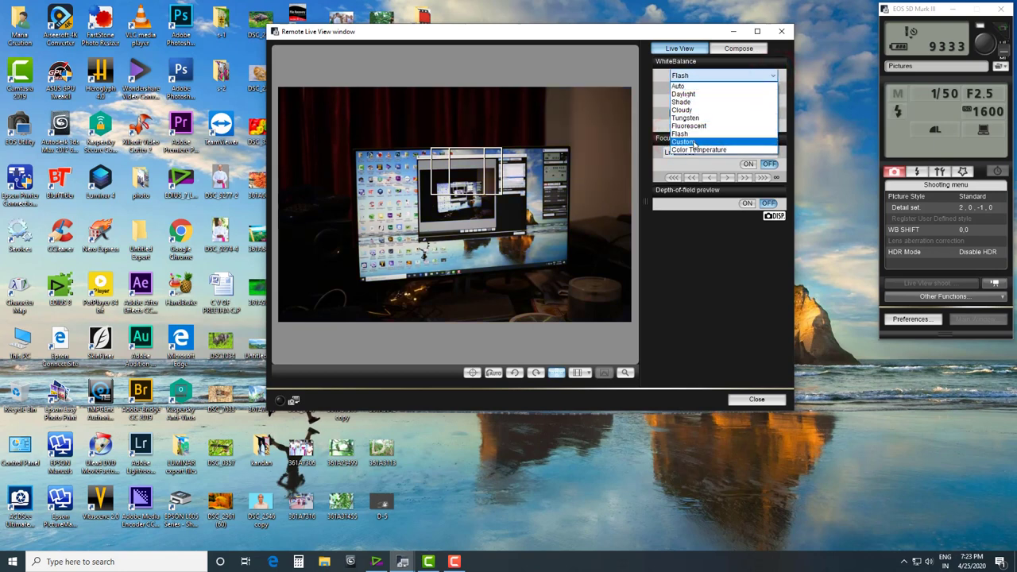
pyautogui.click(696, 142)
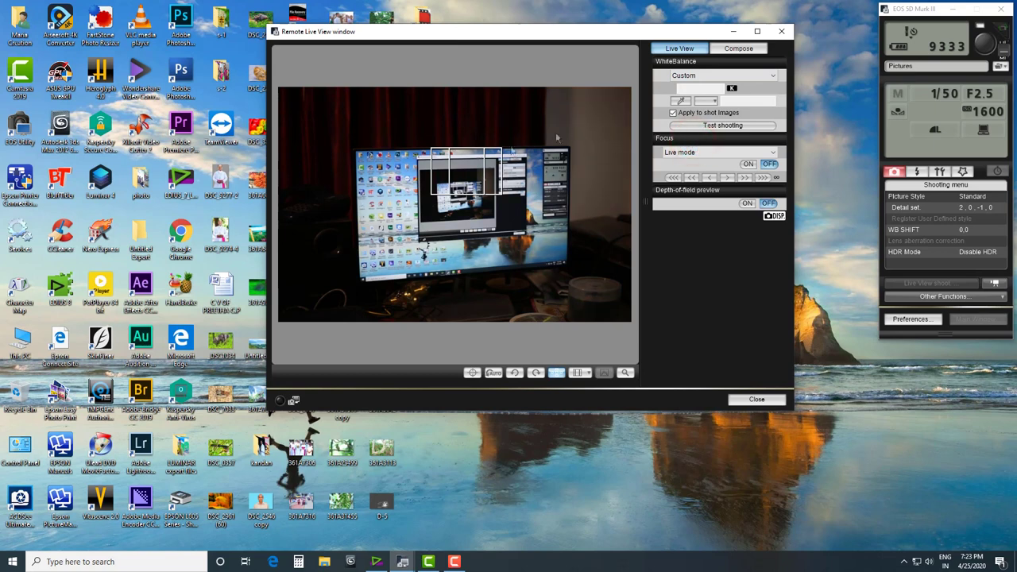
pyautogui.click(772, 76)
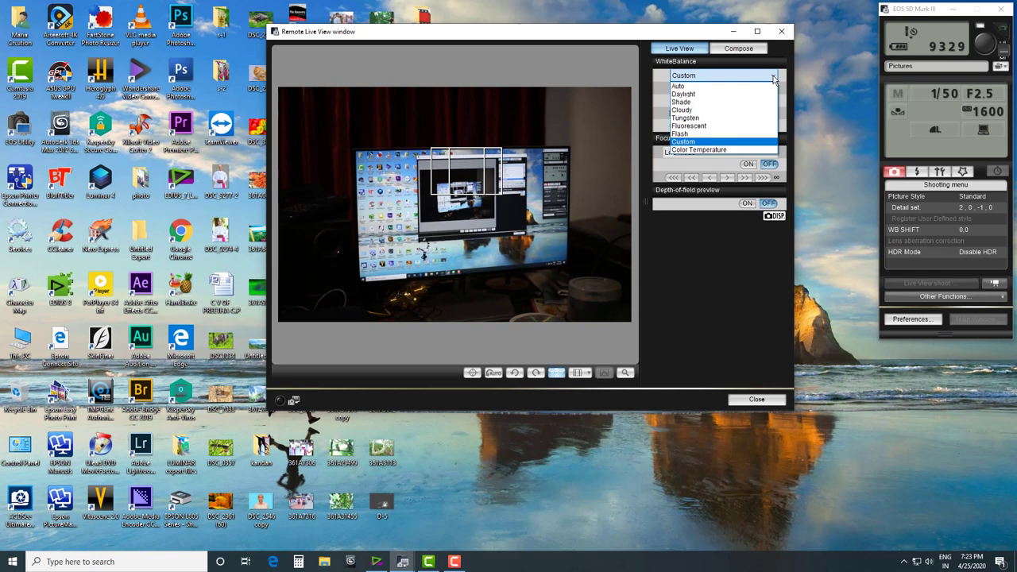
pyautogui.click(728, 151)
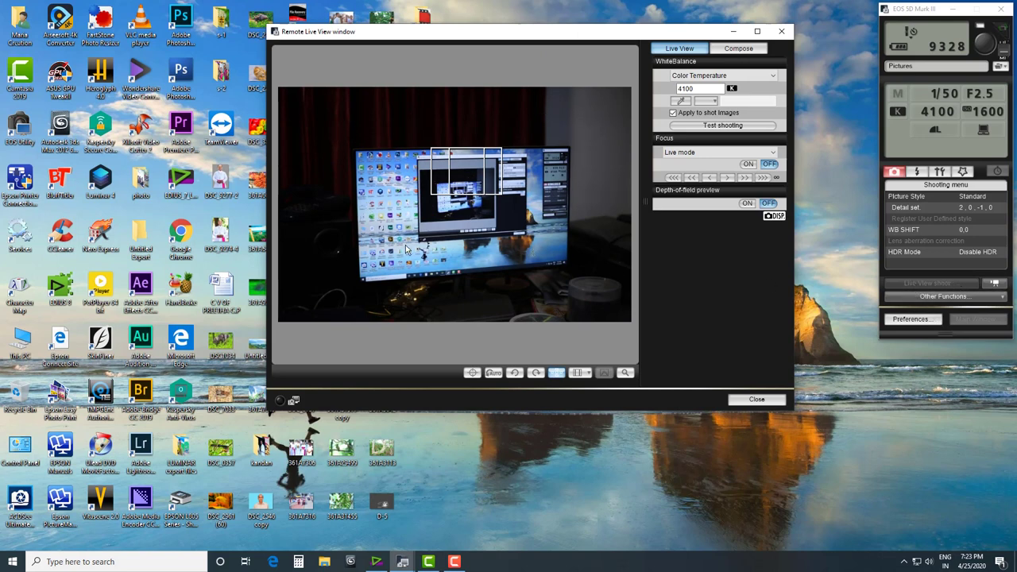
# Step: Switch the camera to movie shooting and lower the ISO gradually to 320, then raise it to 400
pyautogui.click(996, 285)
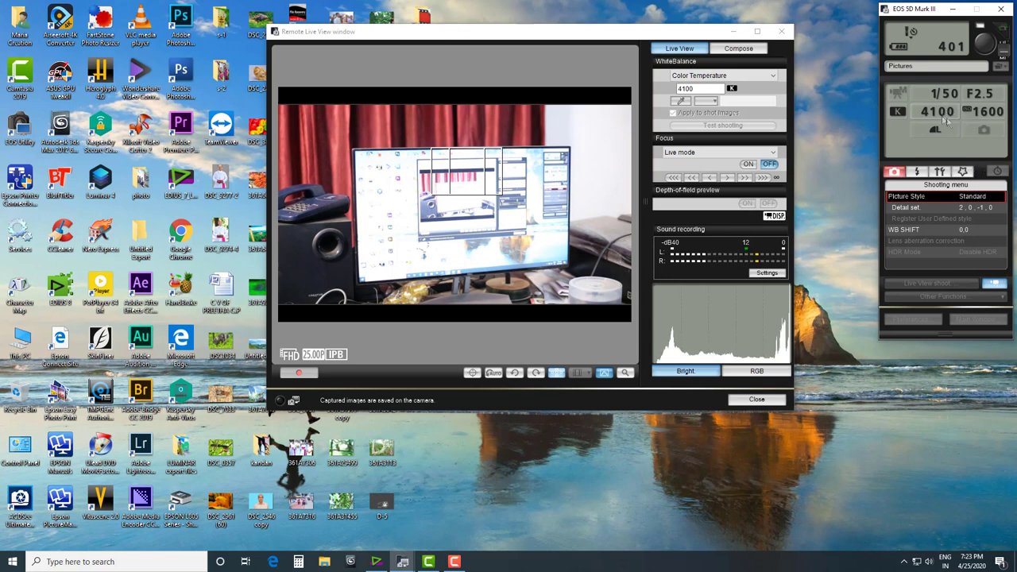
pyautogui.click(989, 116)
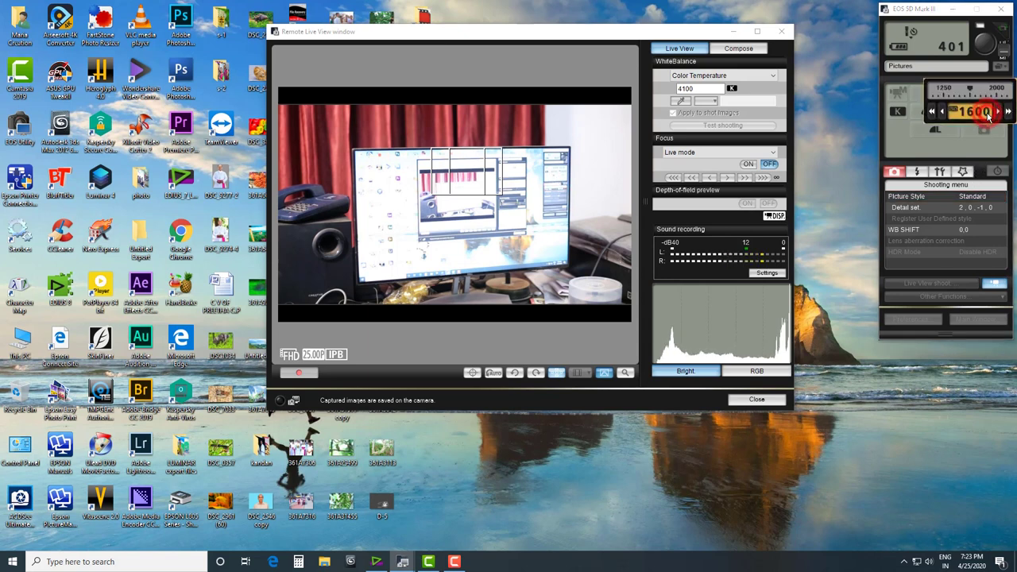
pyautogui.click(944, 112)
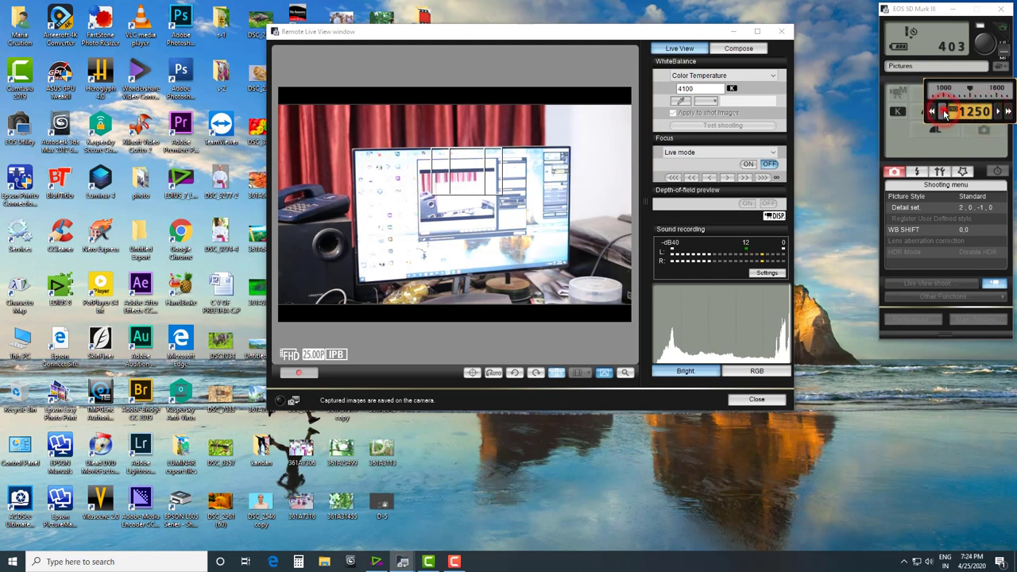
pyautogui.click(944, 112)
pyautogui.click(944, 112)
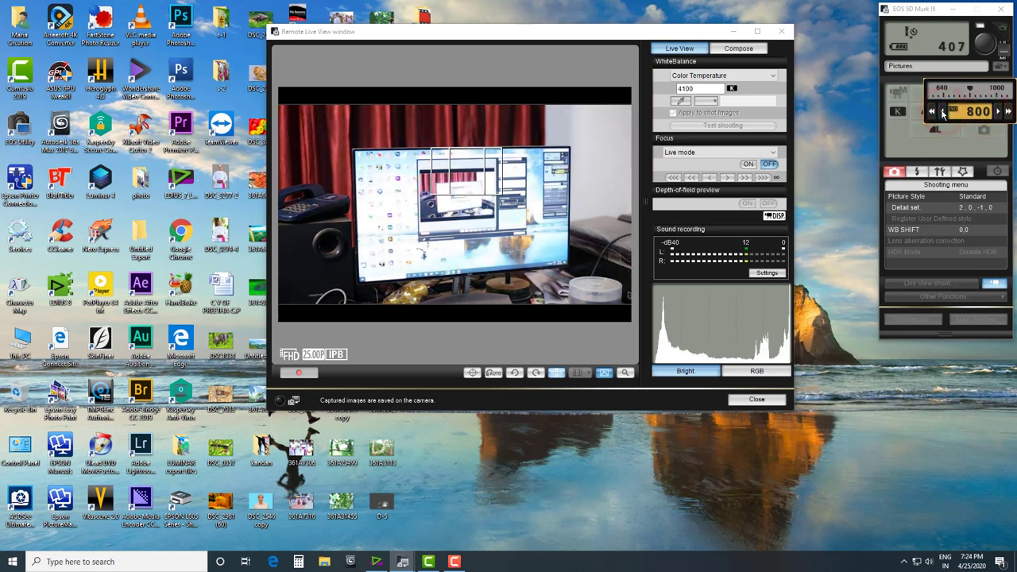
pyautogui.click(943, 112)
pyautogui.click(943, 112)
pyautogui.click(943, 112)
pyautogui.click(943, 112)
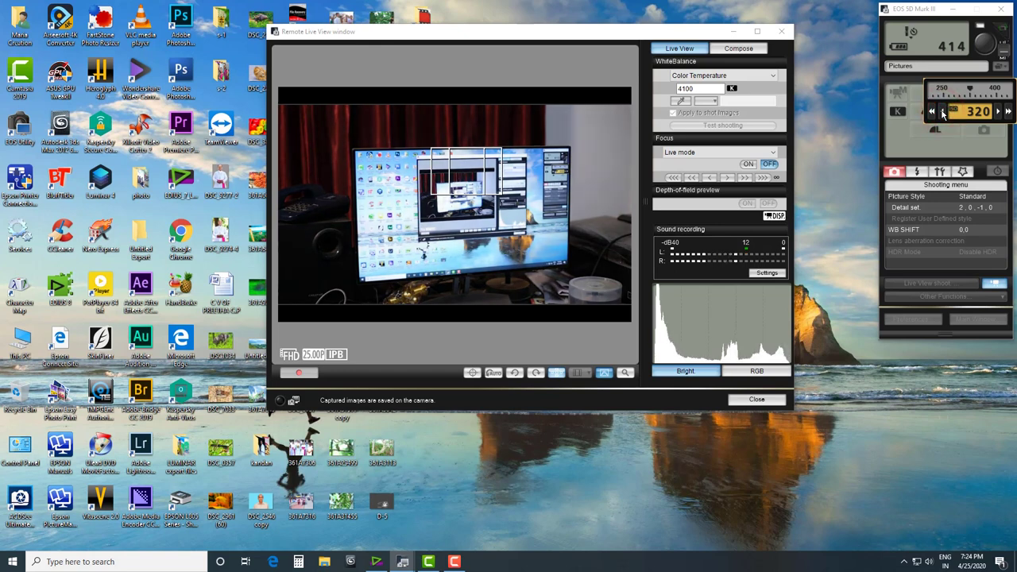
pyautogui.click(999, 112)
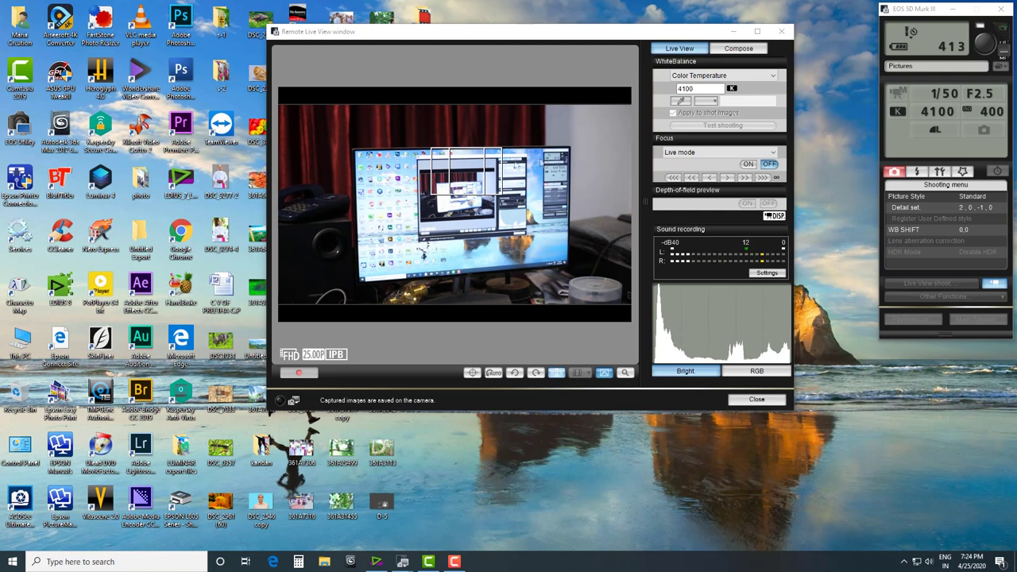
# Step: Magnify the focus frame area in the Zoom View, run autofocus with Live mode, and close the Zoom View
pyautogui.click(625, 373)
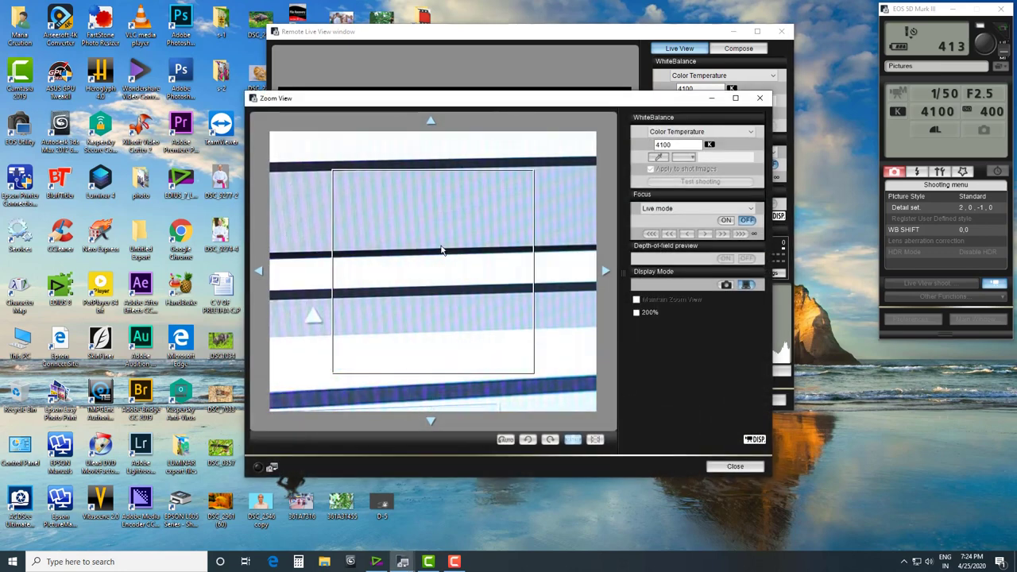
pyautogui.click(443, 289)
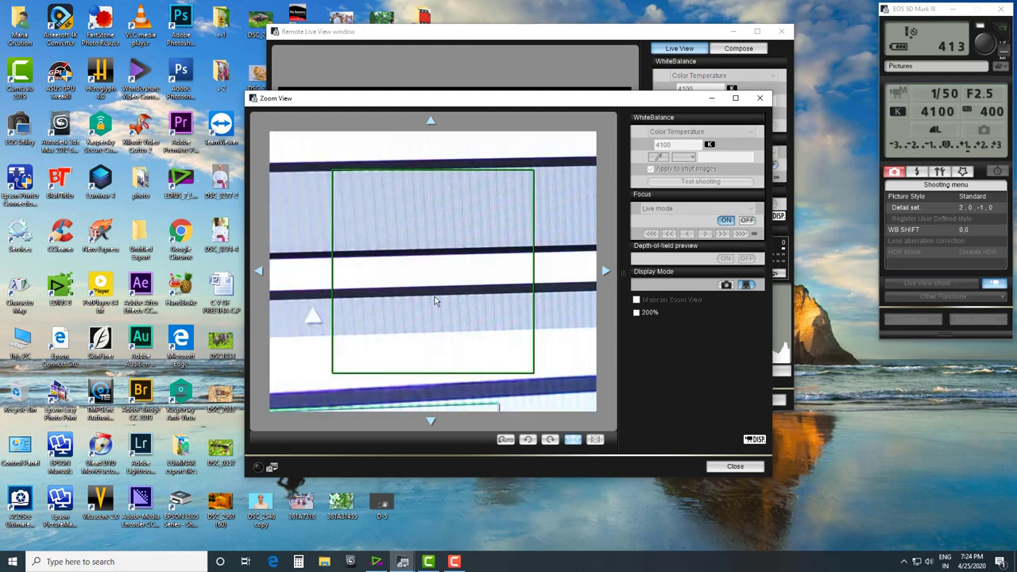
pyautogui.click(438, 275)
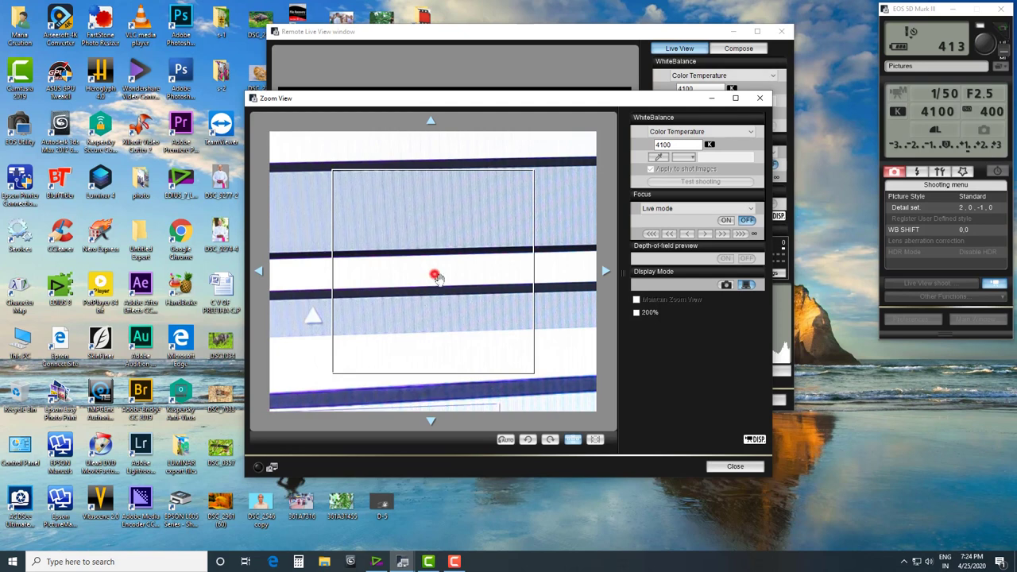
pyautogui.click(438, 278)
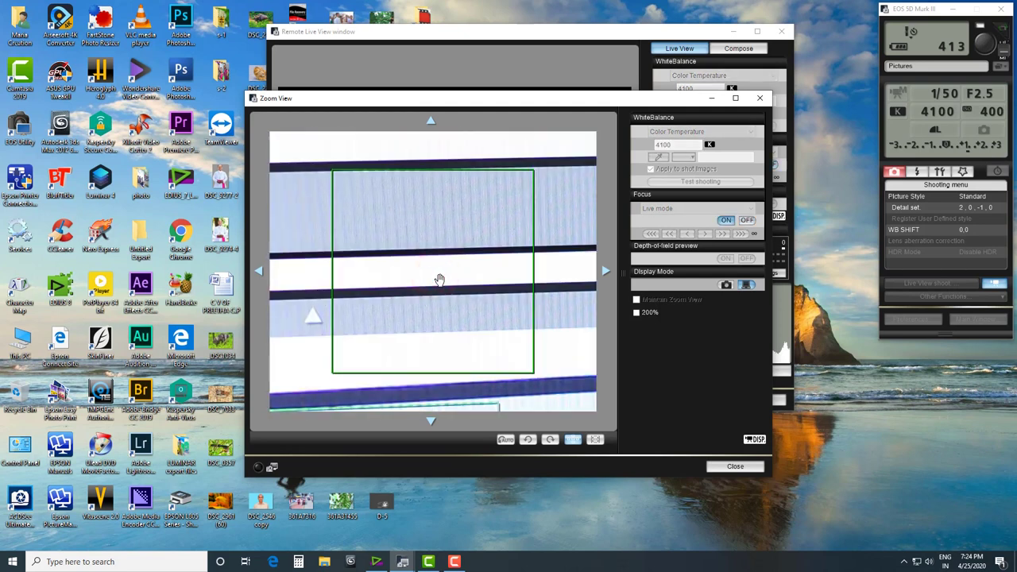
pyautogui.click(439, 279)
pyautogui.click(738, 467)
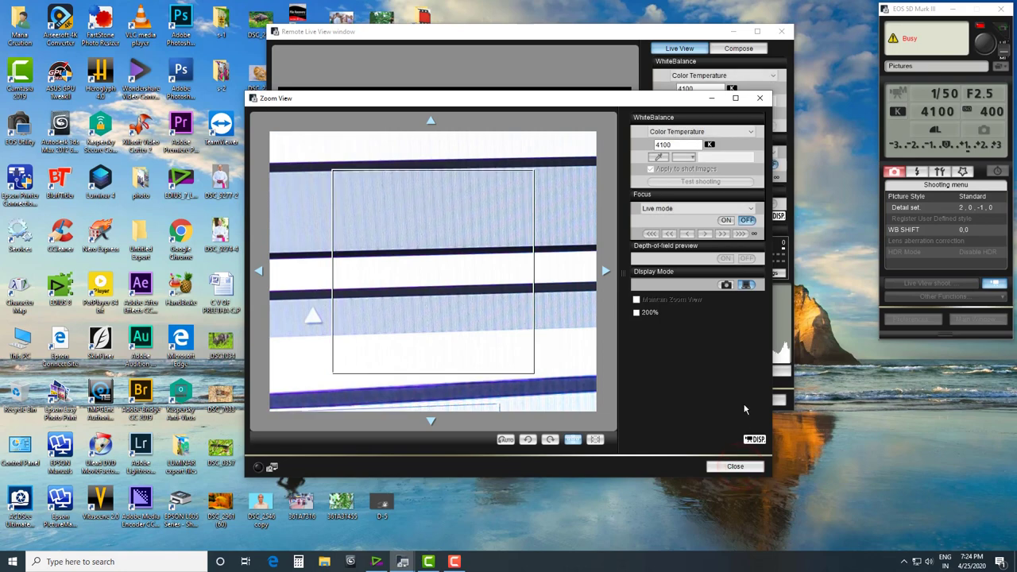
pyautogui.click(725, 467)
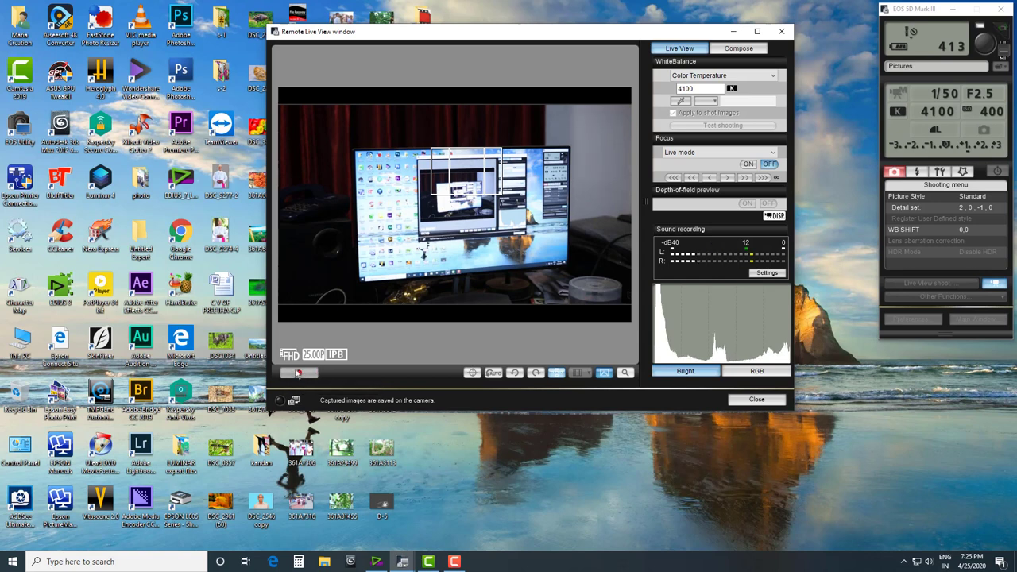
# Step: Record a movie clip of about 10 seconds from the Remote Live View window and stop the recording
pyautogui.click(299, 375)
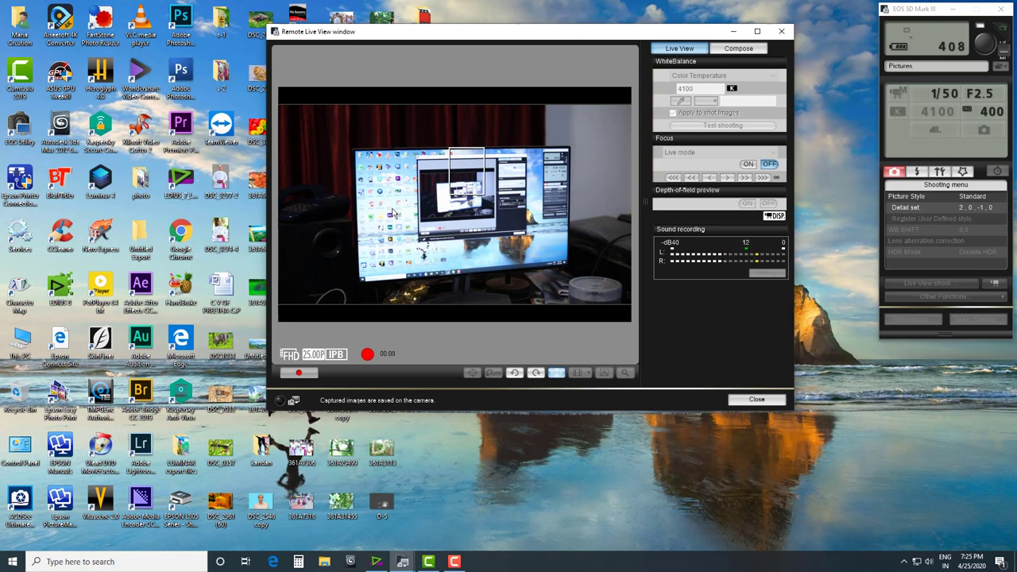
pyautogui.click(300, 374)
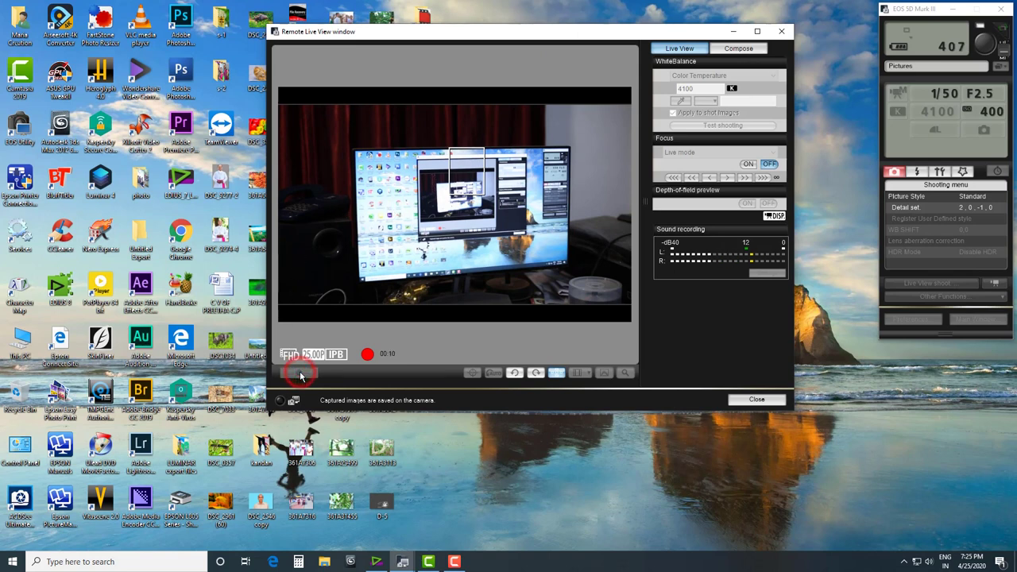